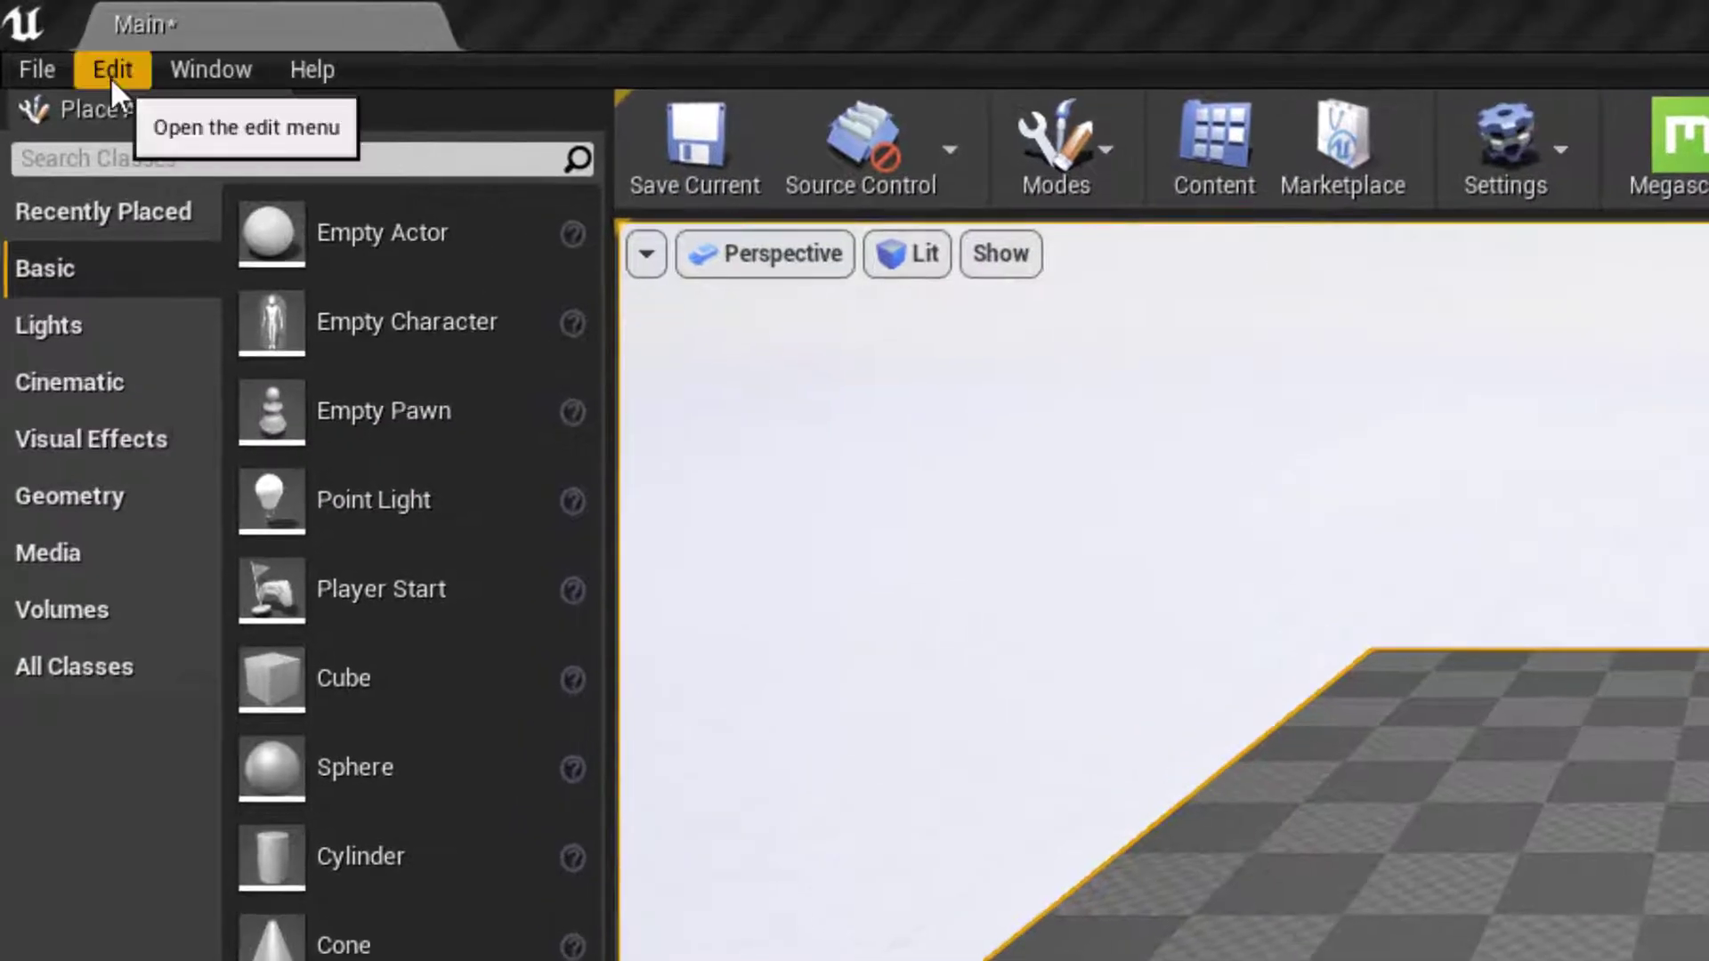
# Step: Confirm the Built-In Blackmagic Media Player plugin is enabled by searching 'black' in Plugins, then close Plugins
pyautogui.click(110, 76)
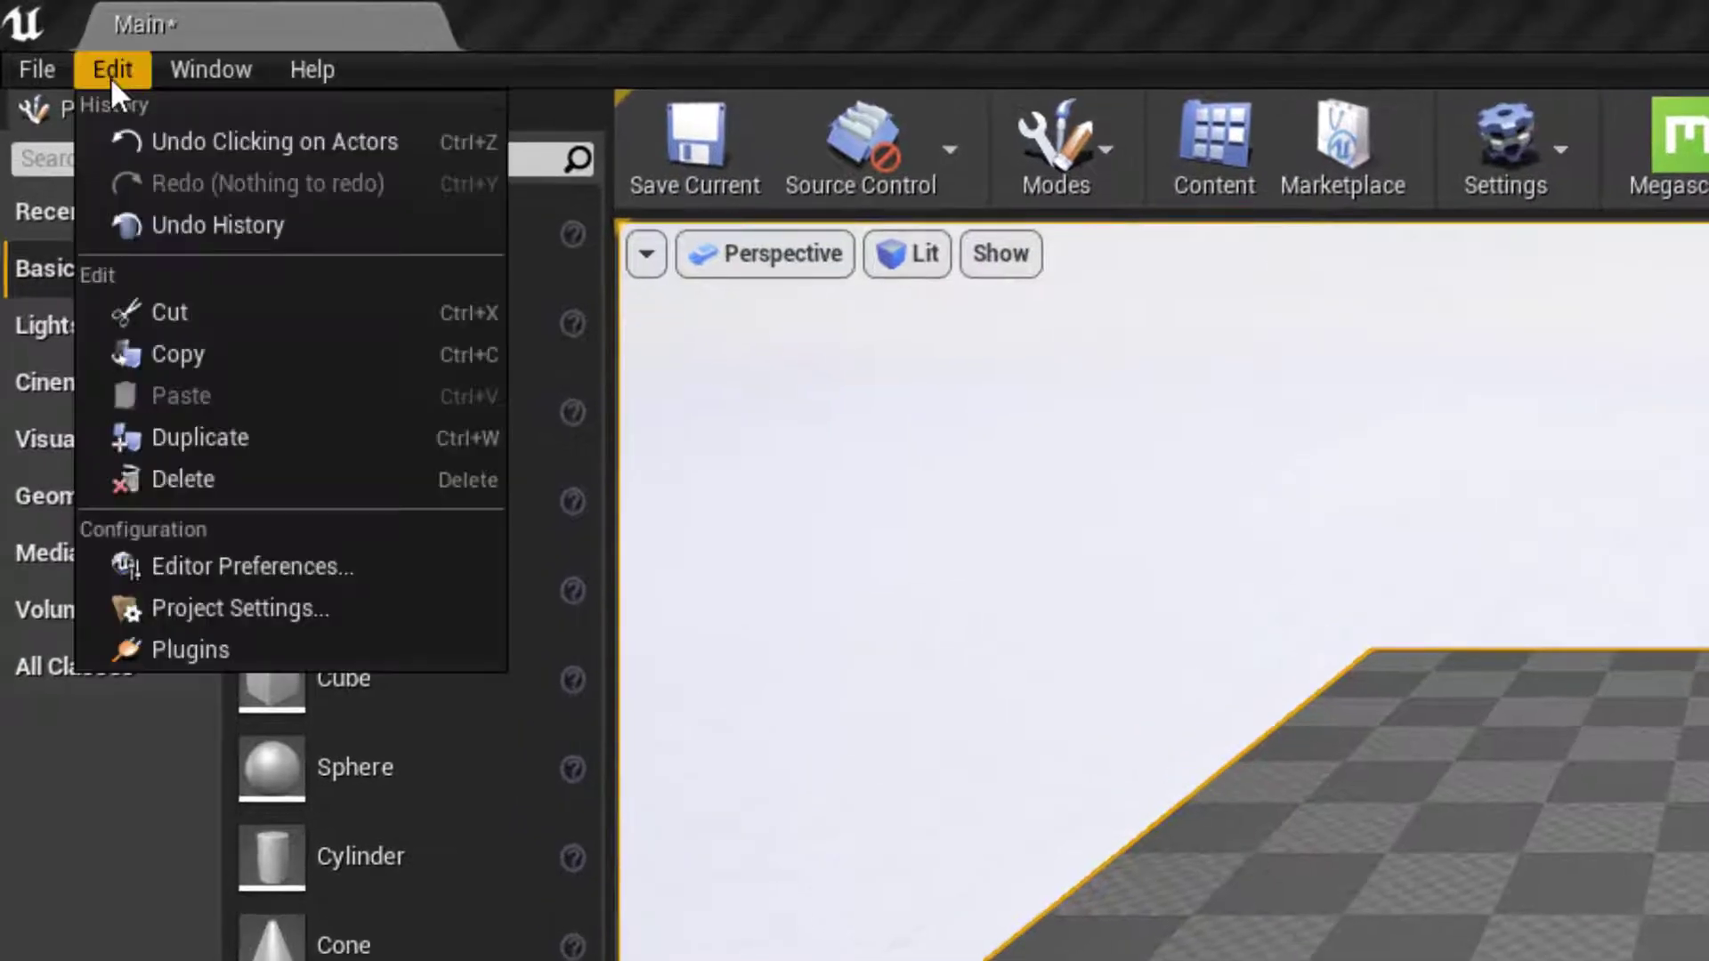
pyautogui.click(171, 646)
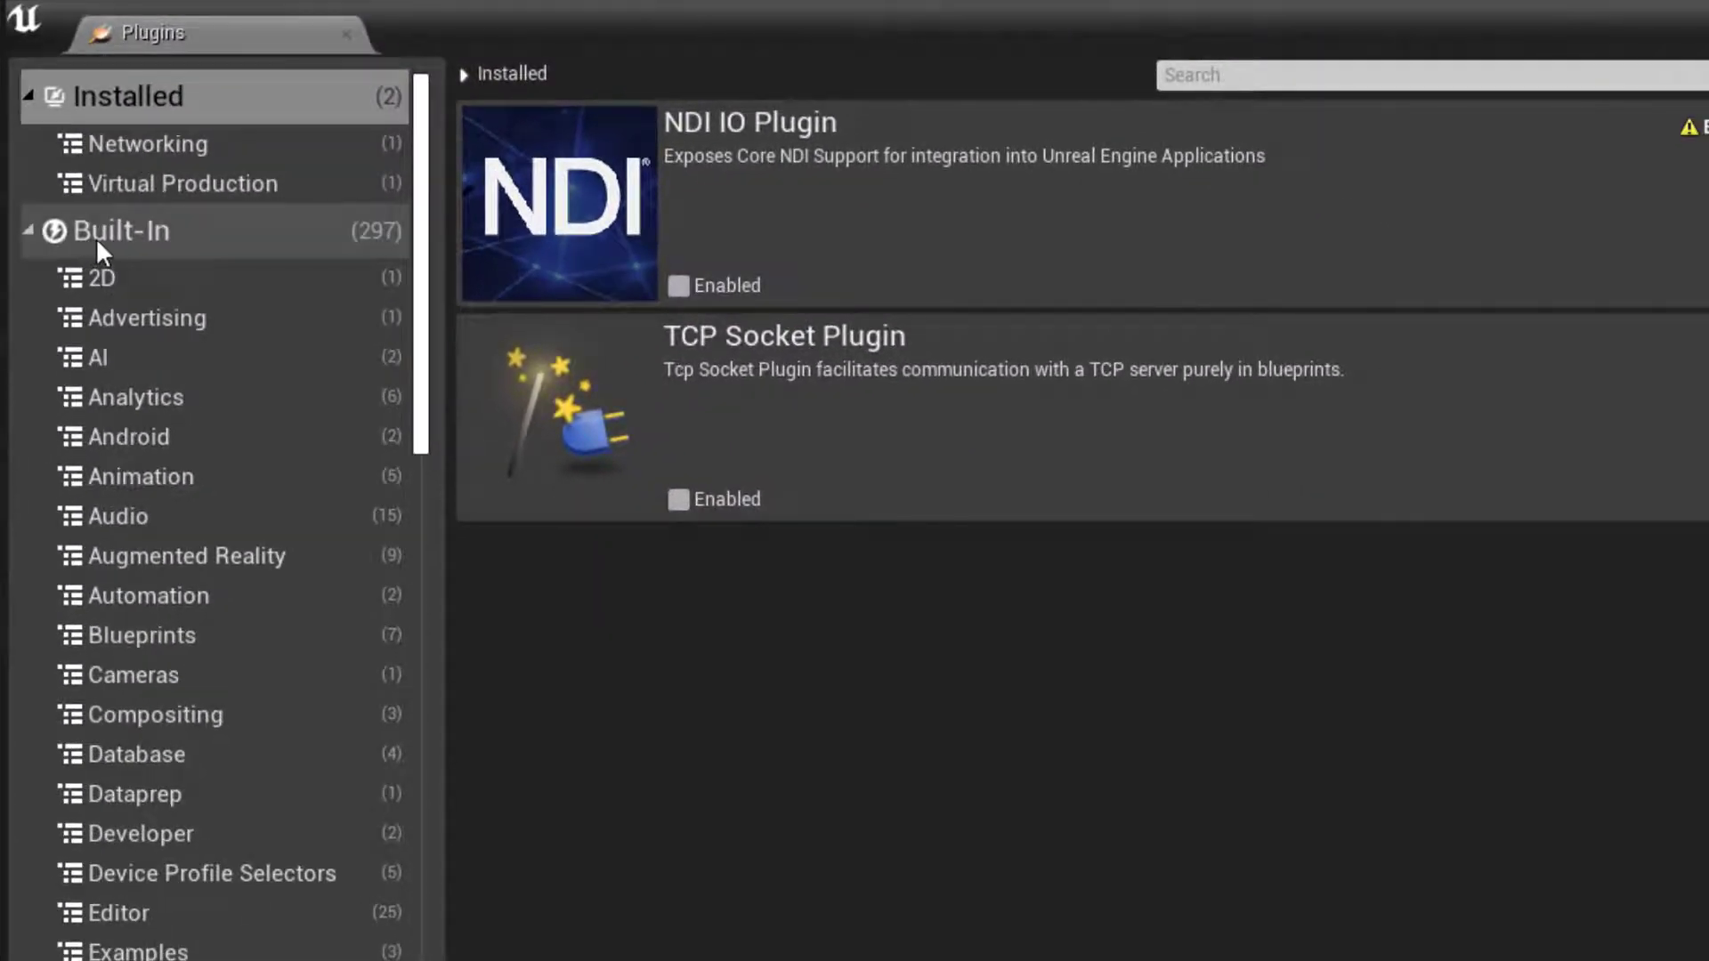
pyautogui.click(96, 238)
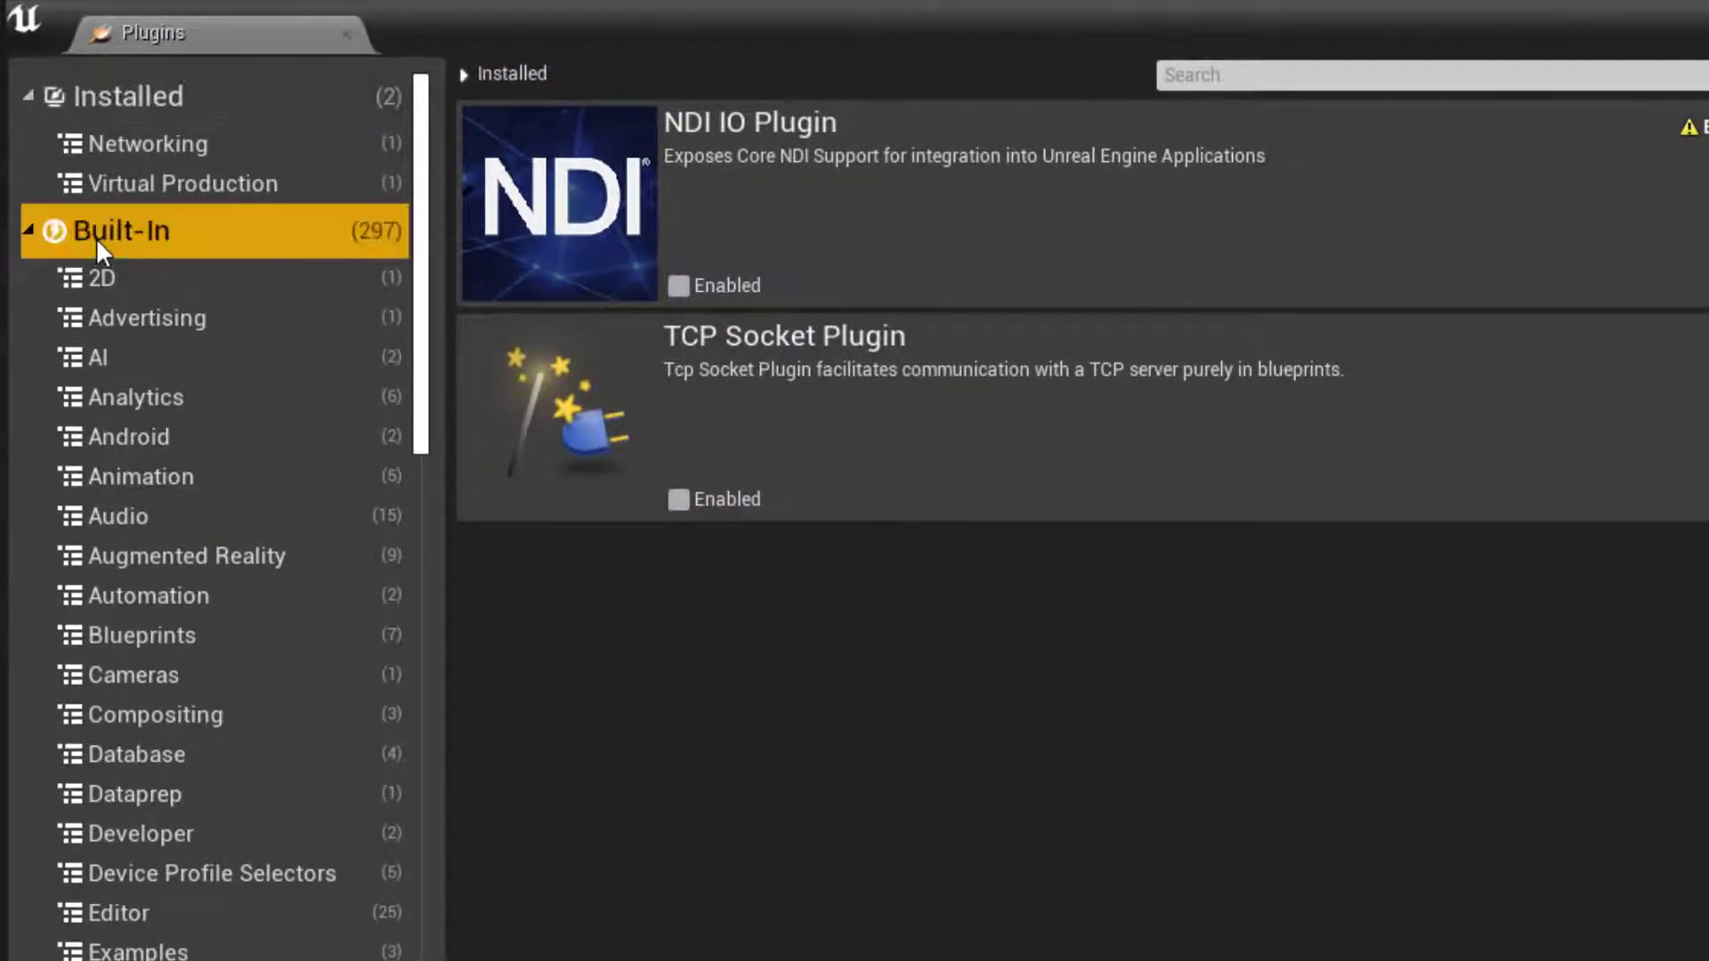
pyautogui.click(1302, 78)
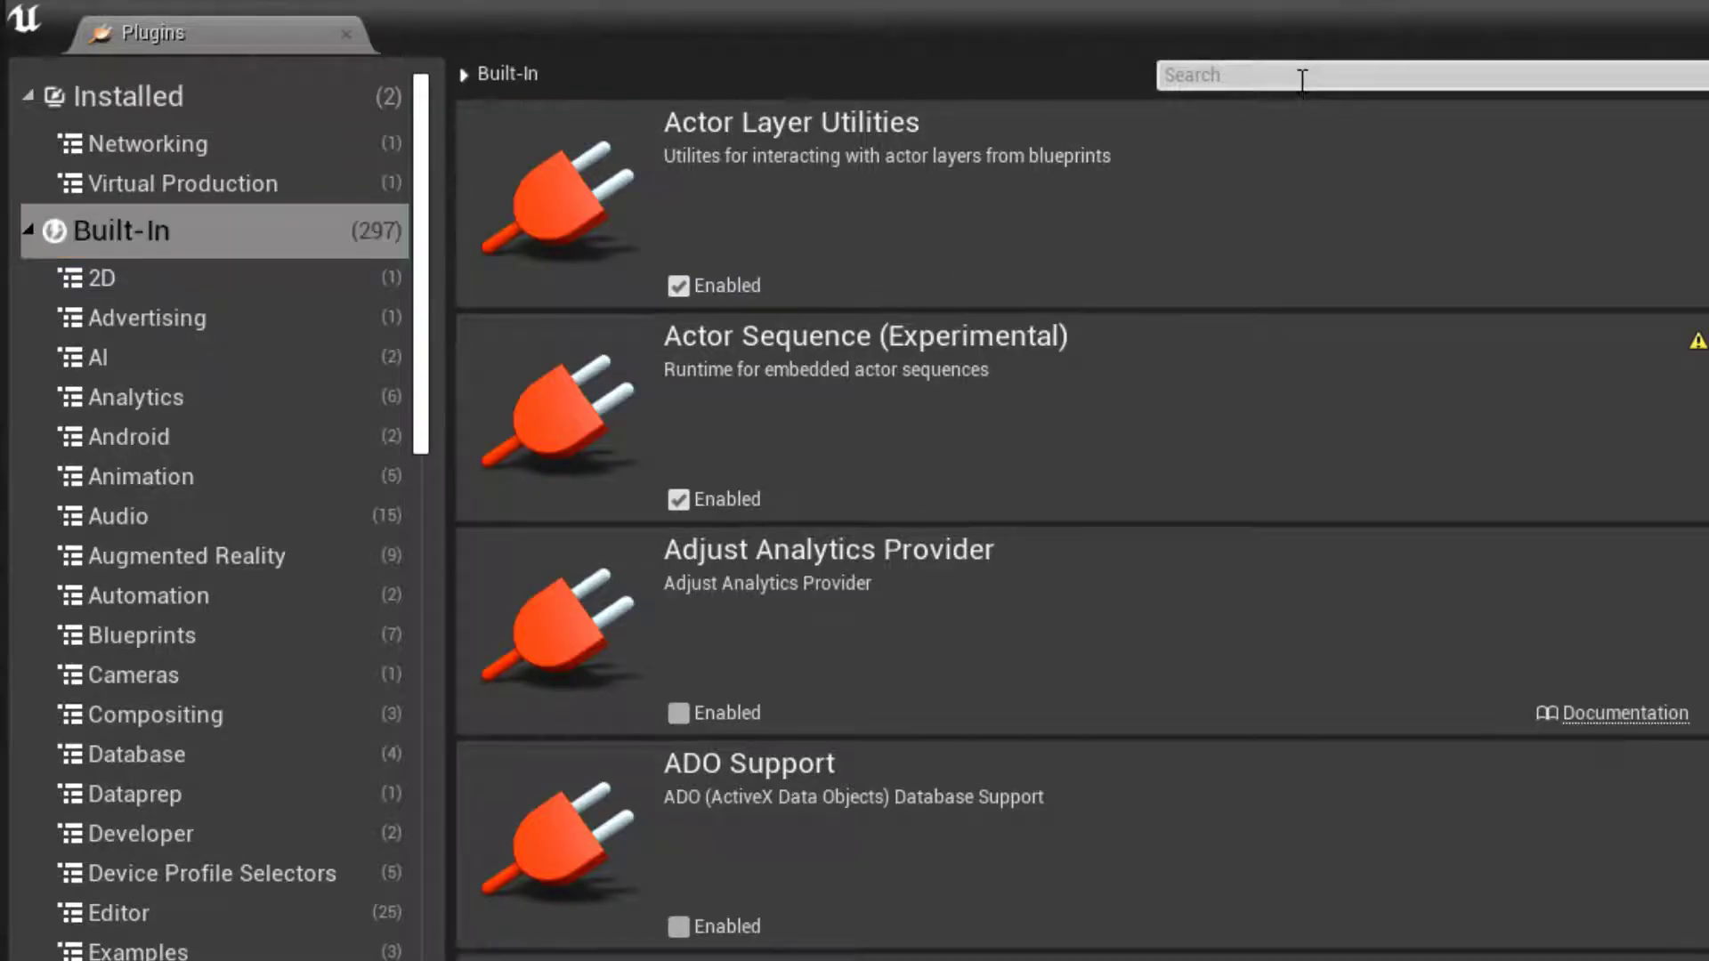
pyautogui.write('black')
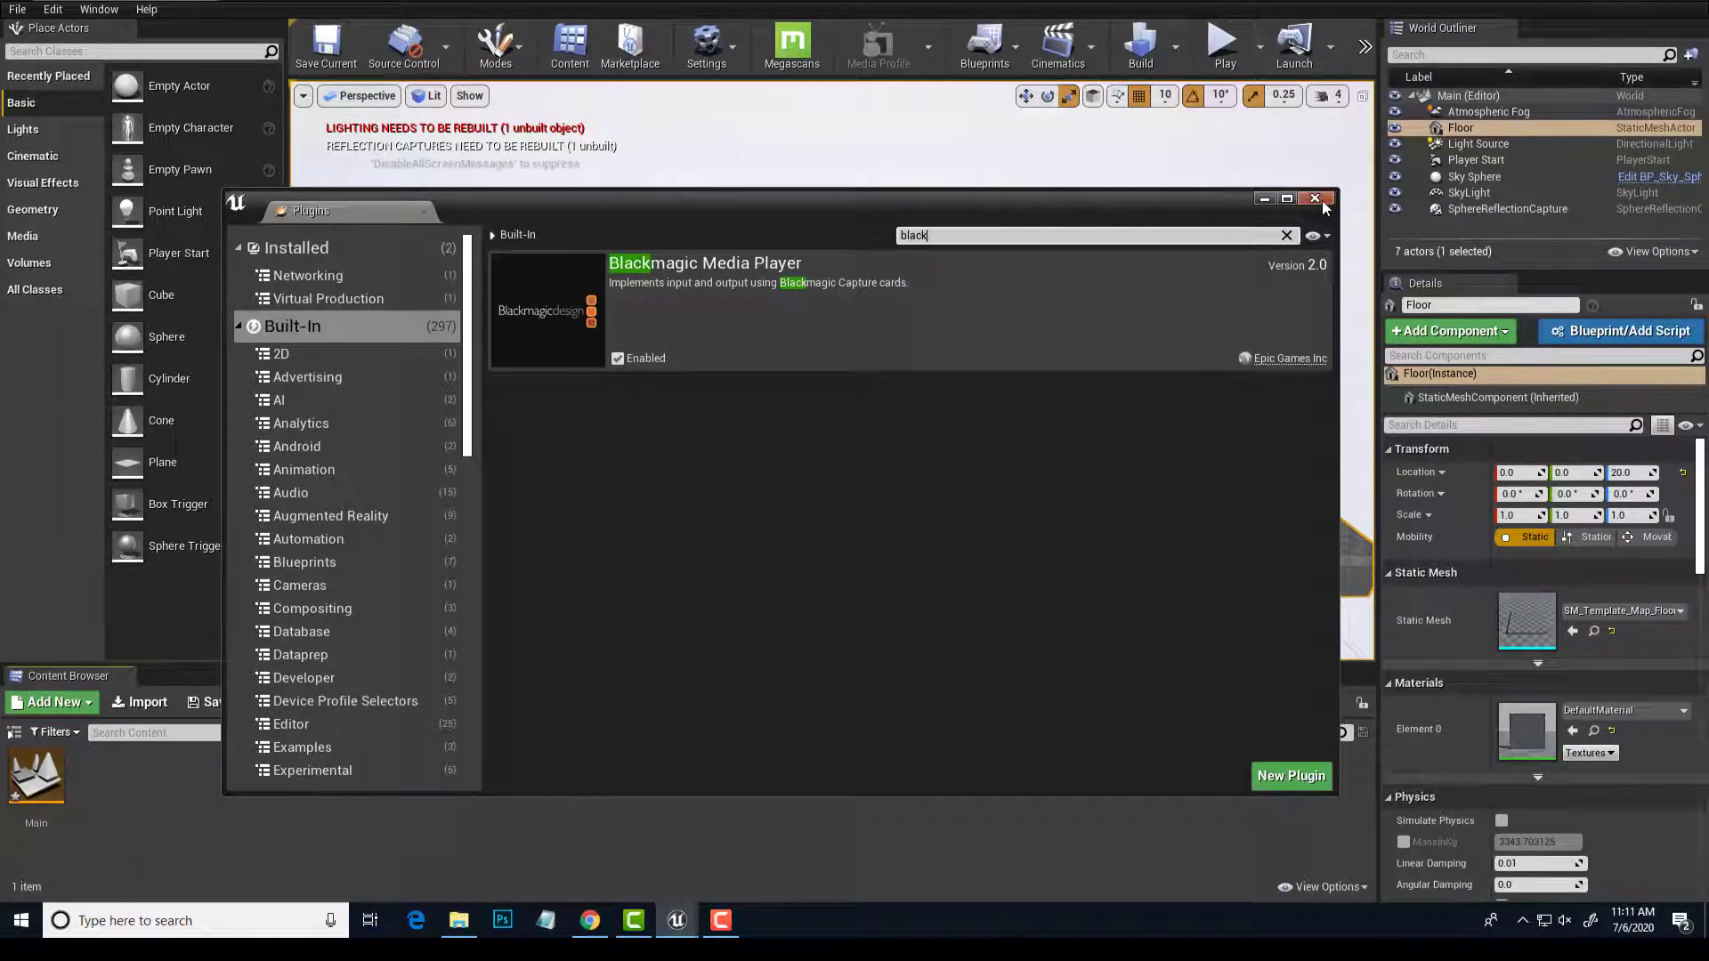
pyautogui.click(1315, 198)
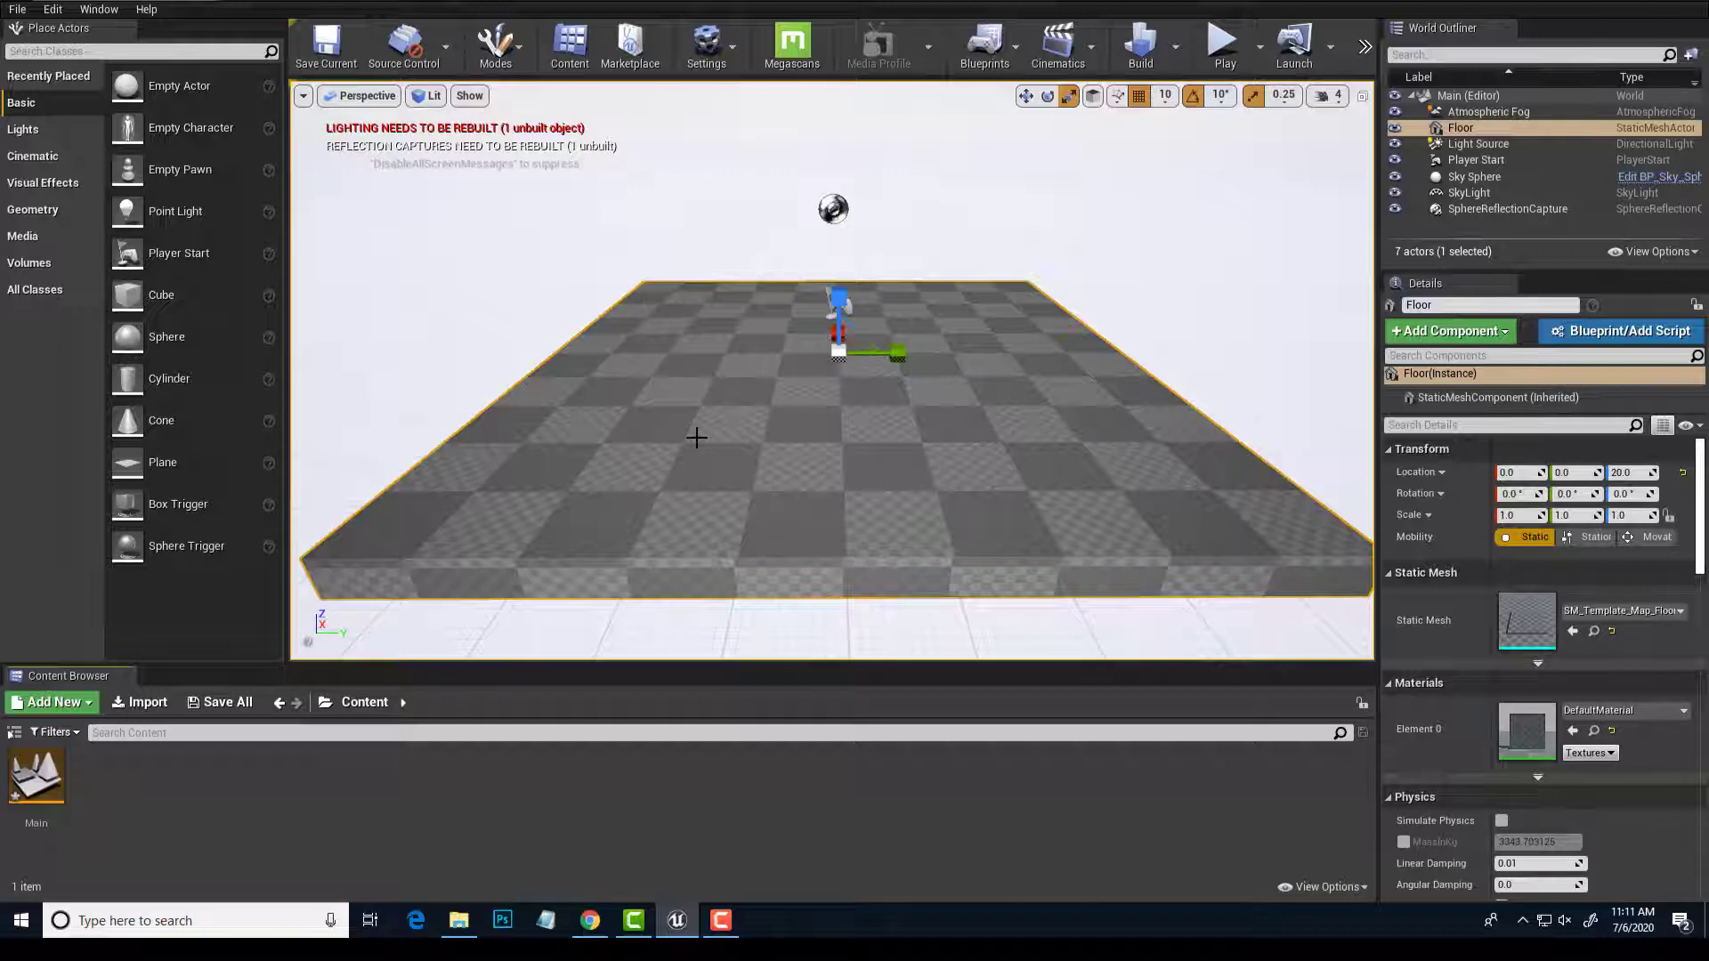
# Step: Search the Start menu for 'Expre' to find Blackmagic Media Express
pyautogui.press('super')
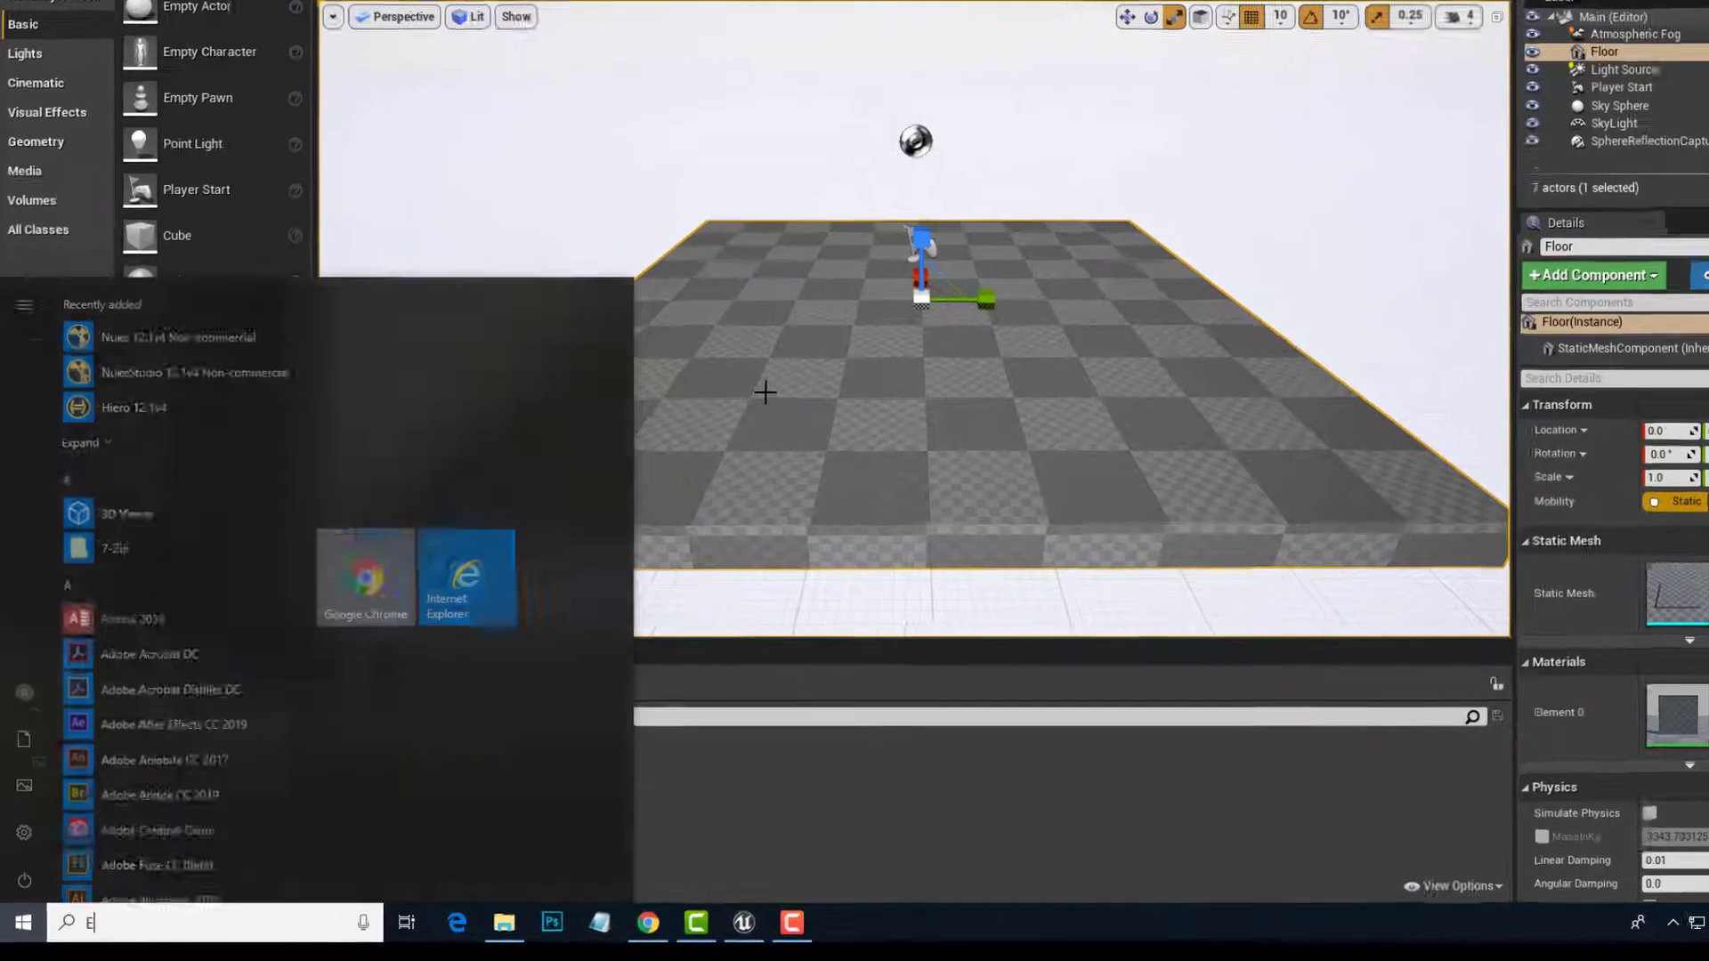
pyautogui.write('Expre')
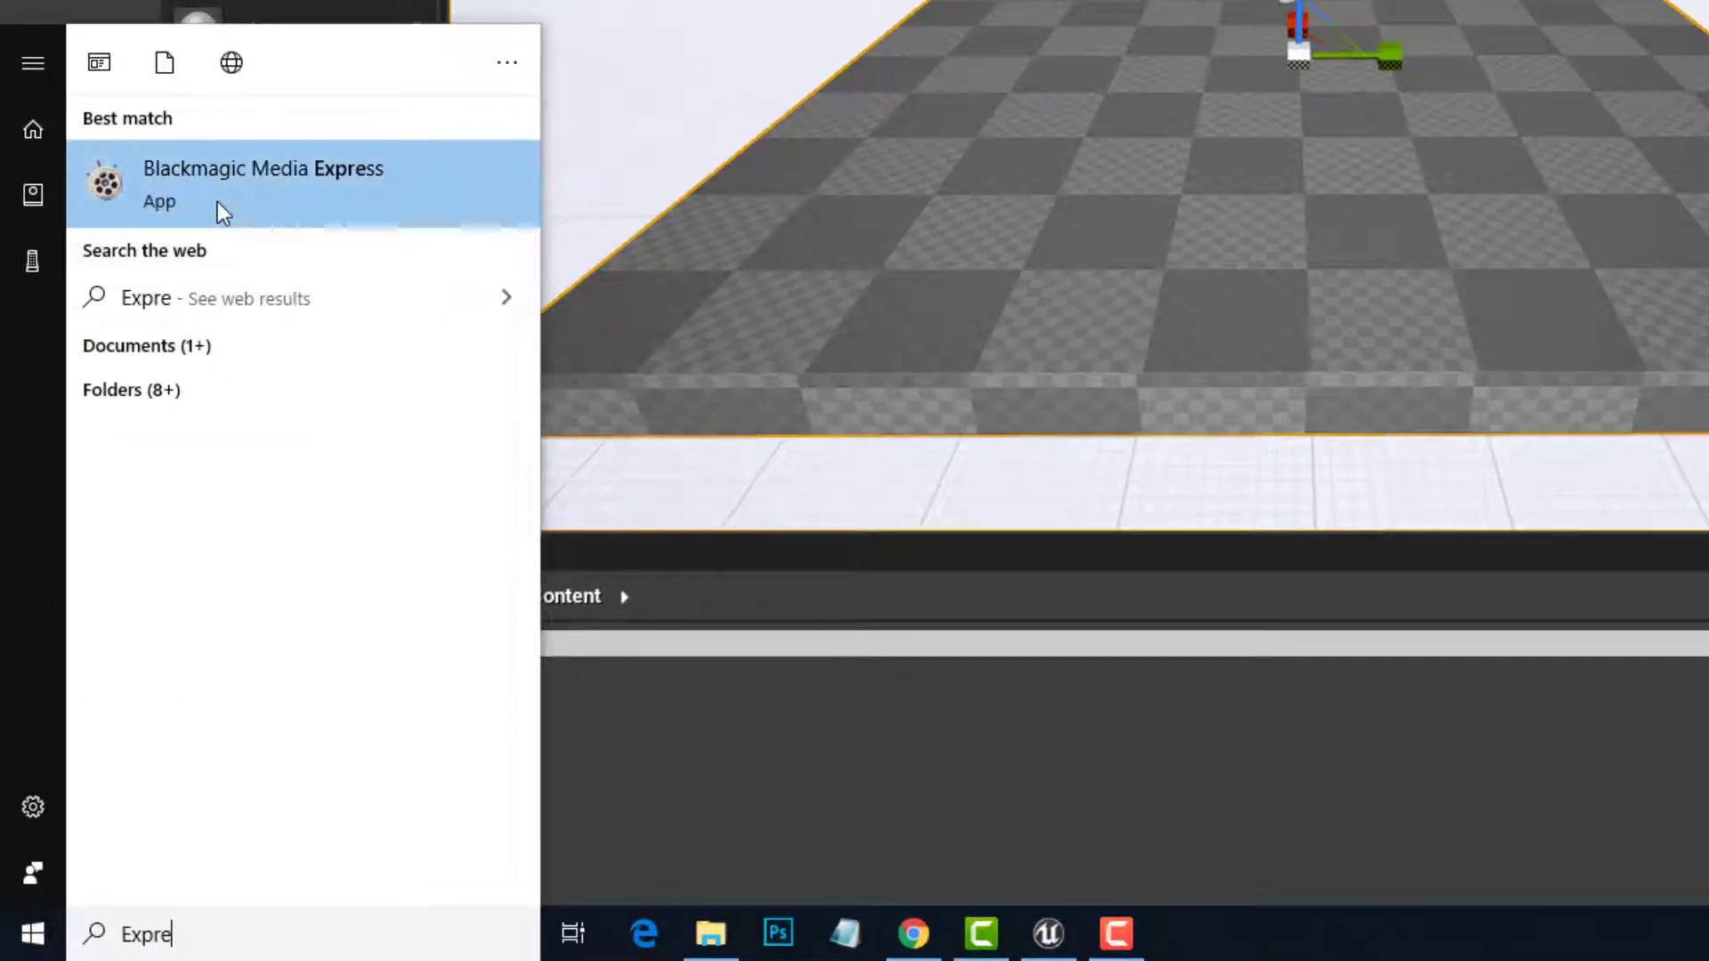
# Step: Launch Blackmagic Media Express from the search results to check the live camera feed
pyautogui.click(282, 184)
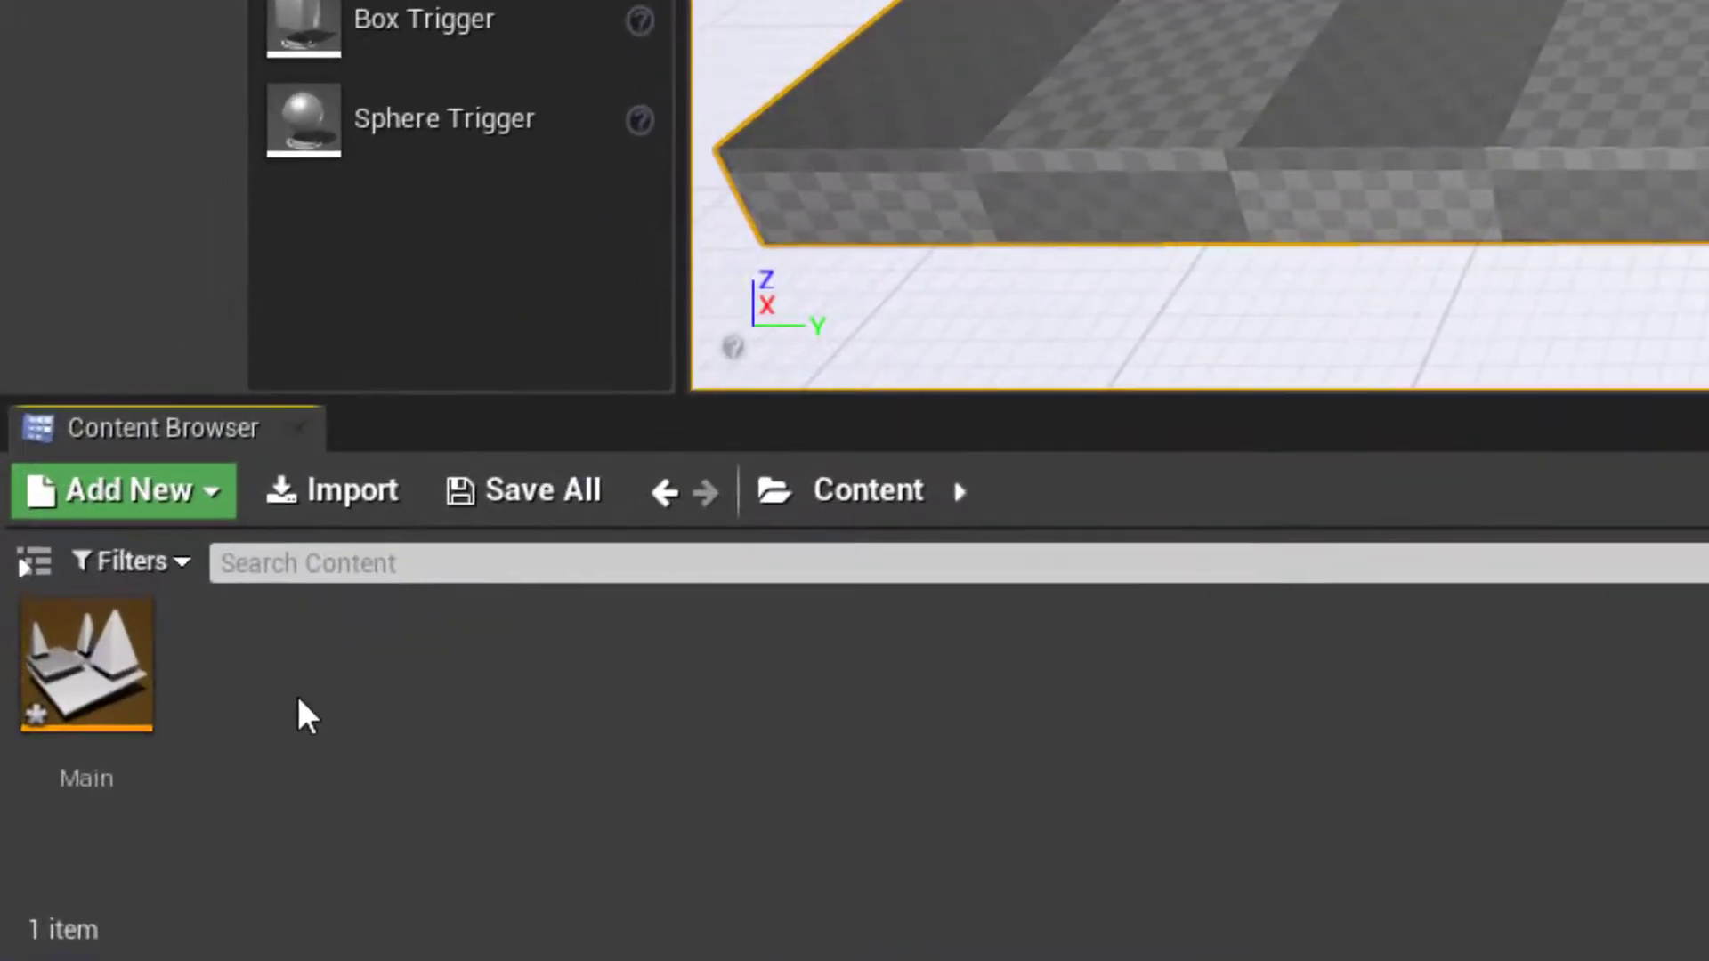
# Step: Create a Media Bundle named BMDInput in Content and inspect its BMDInput_InnerAssets folder
pyautogui.rightClick(299, 700)
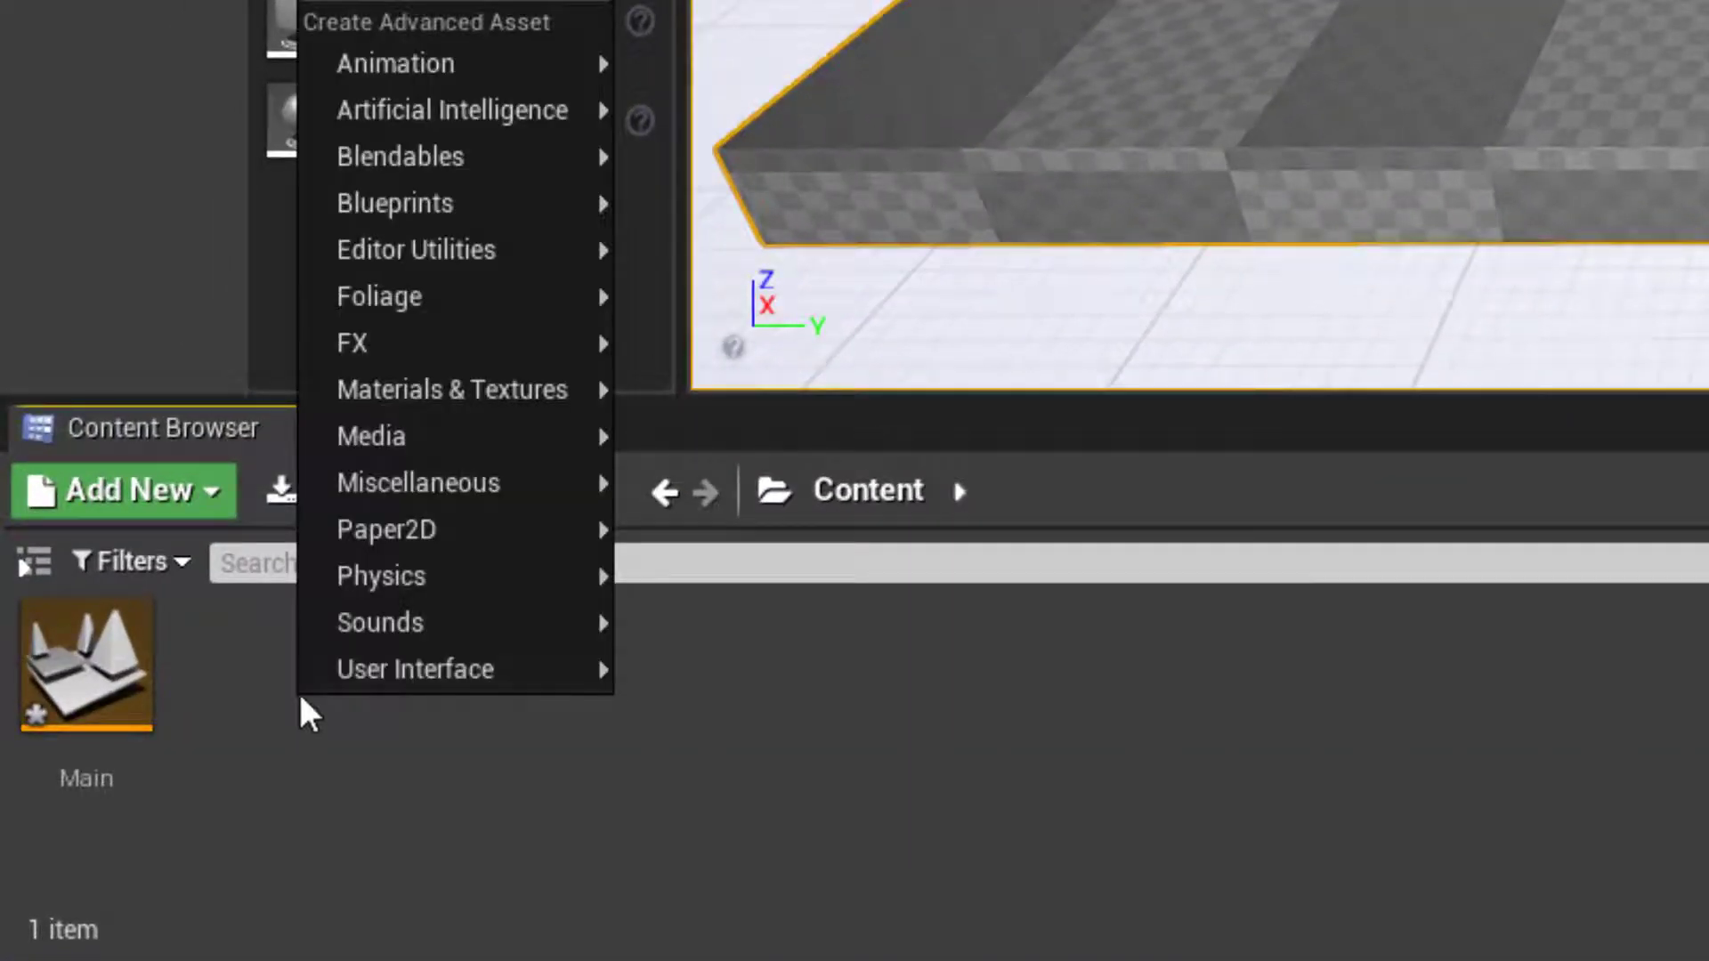
pyautogui.moveTo(435, 436)
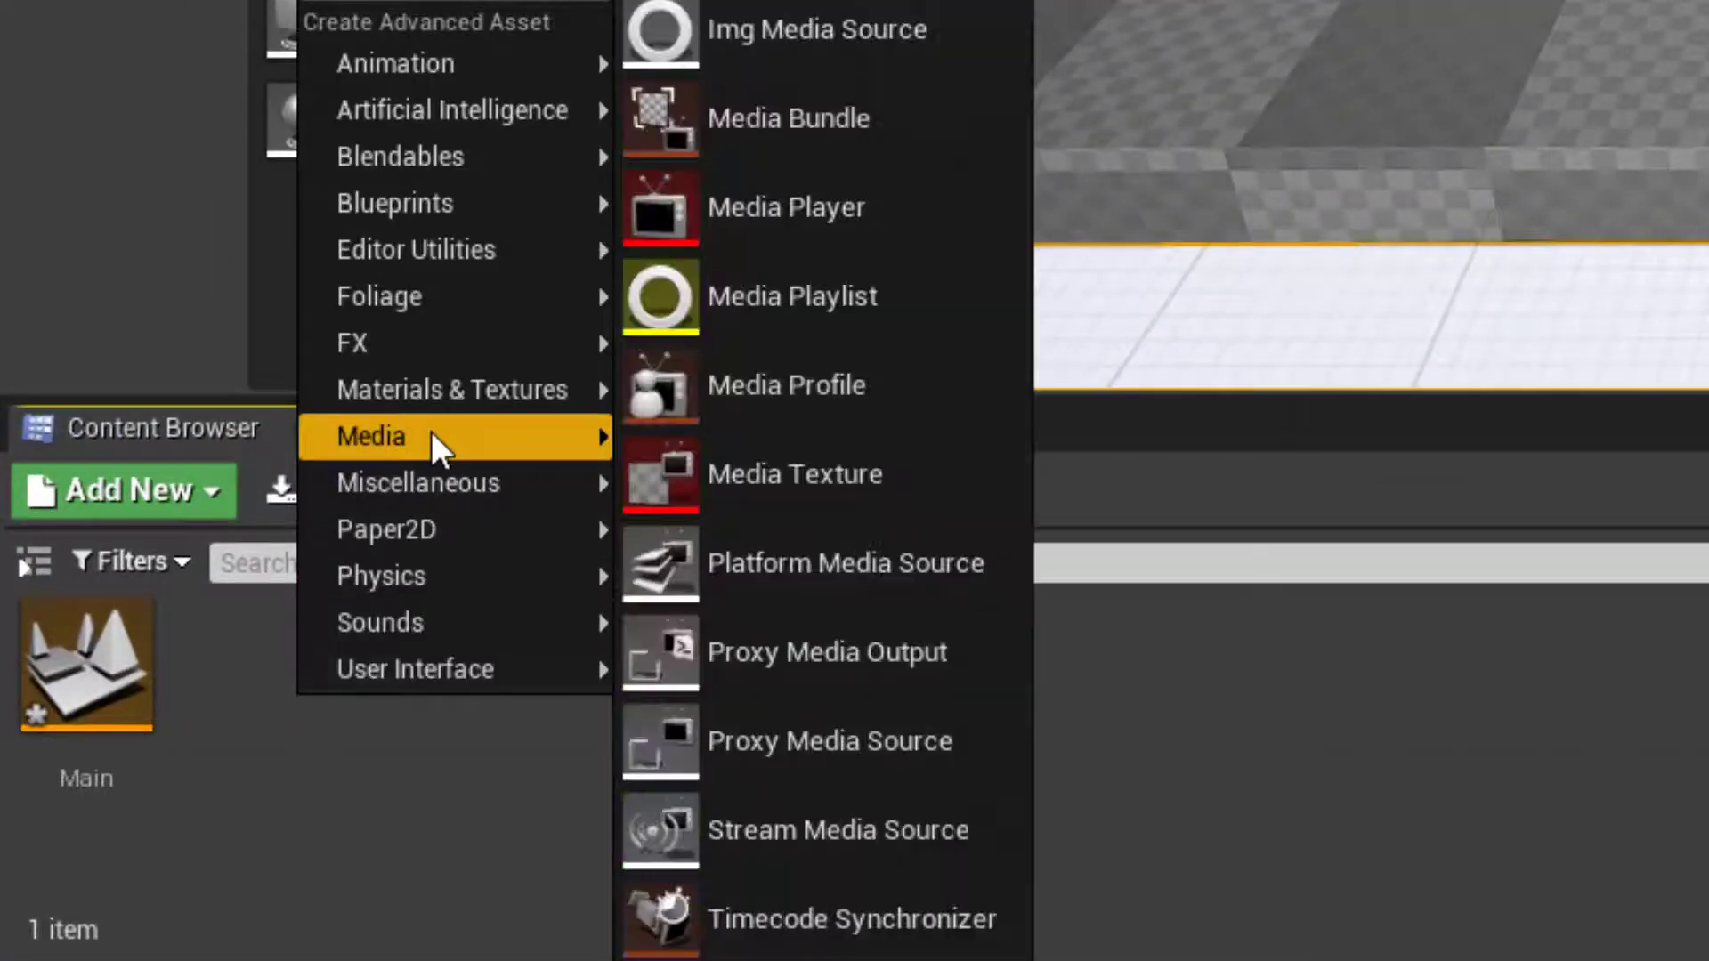
pyautogui.click(858, 137)
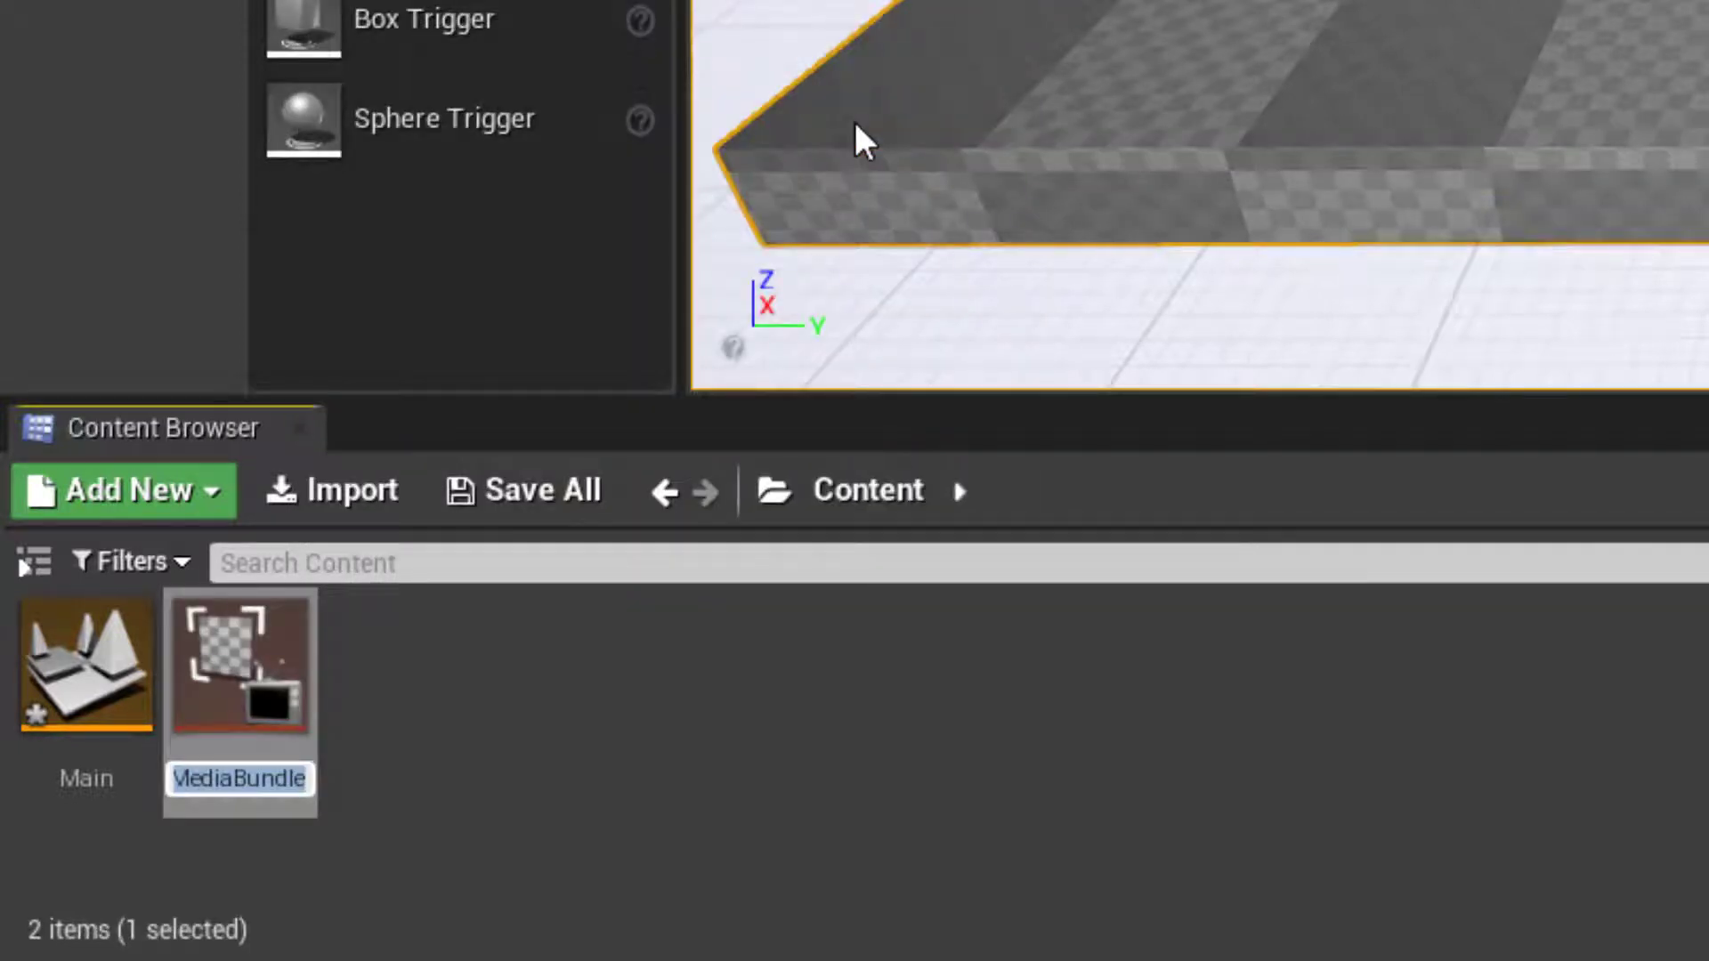
pyautogui.write('BMDInput')
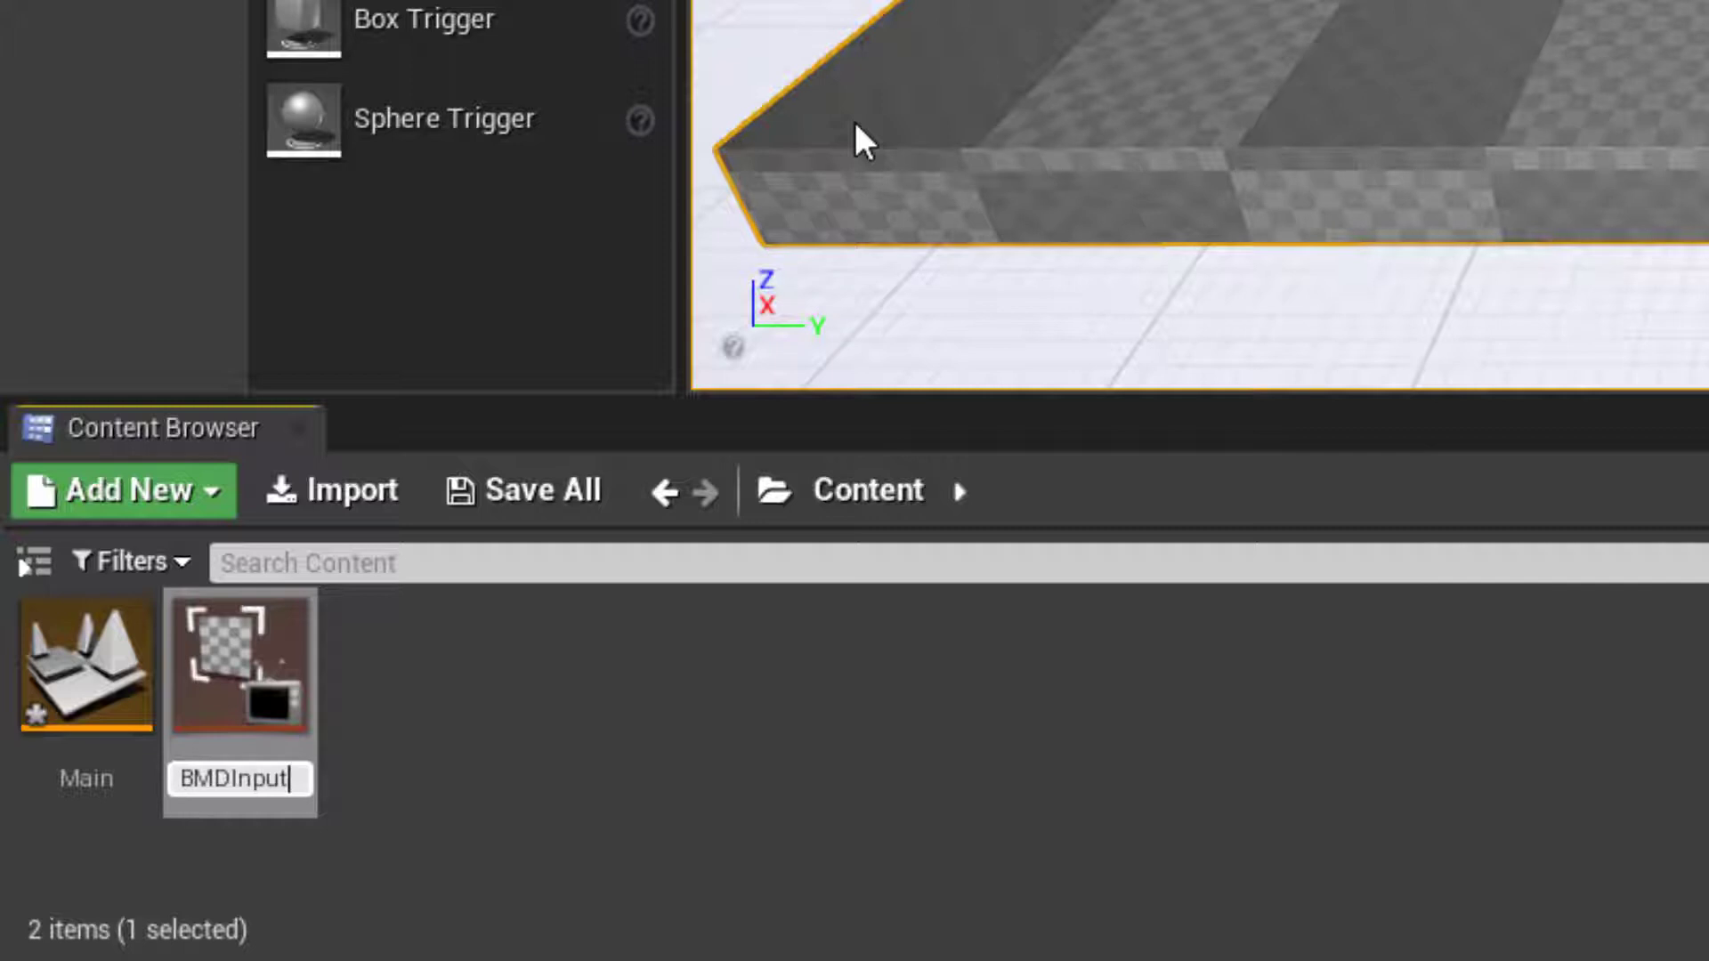
pyautogui.press('Return')
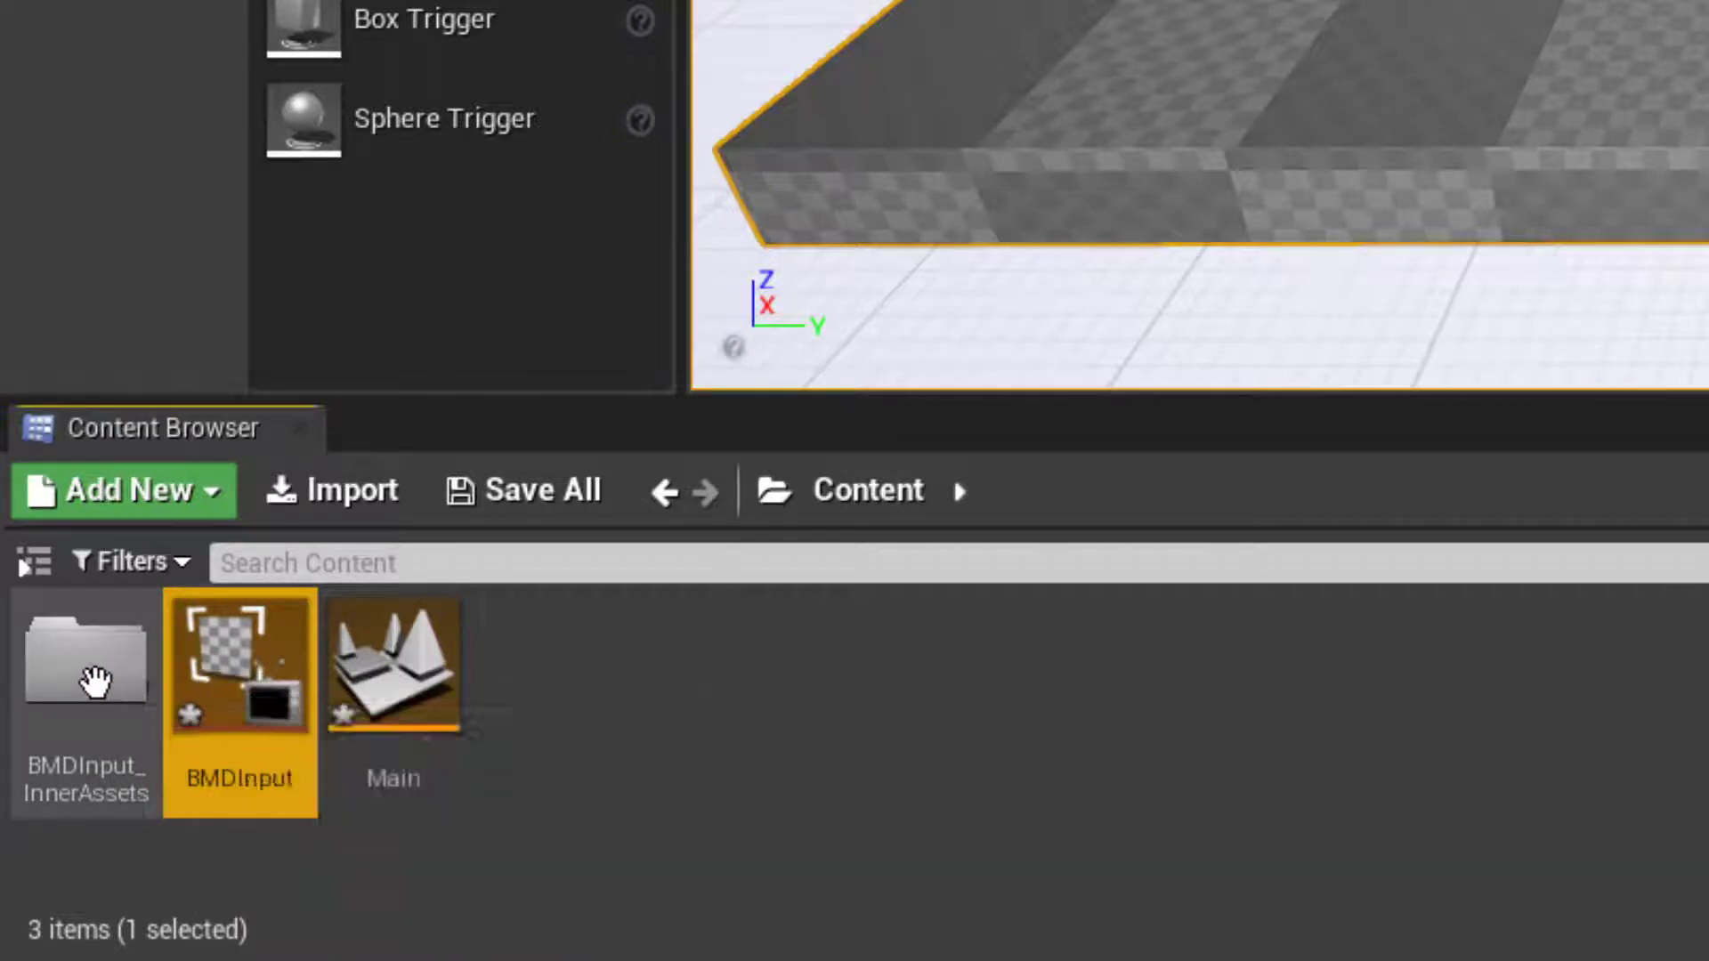
pyautogui.doubleClick(95, 682)
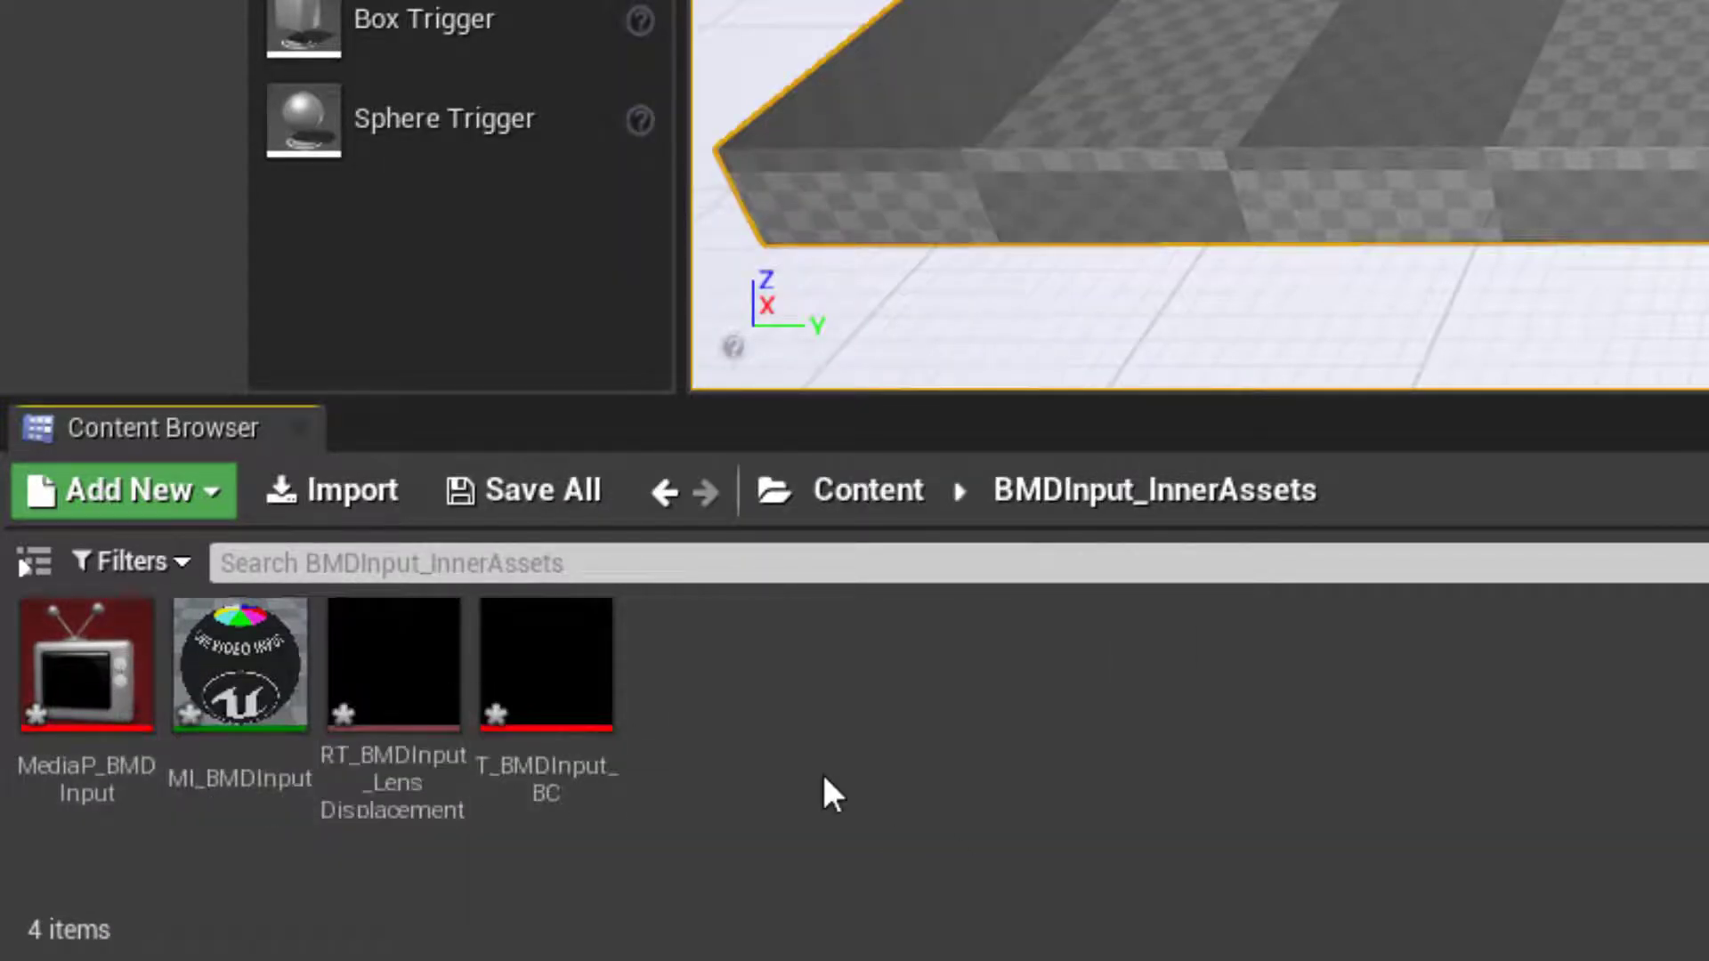
pyautogui.click(862, 498)
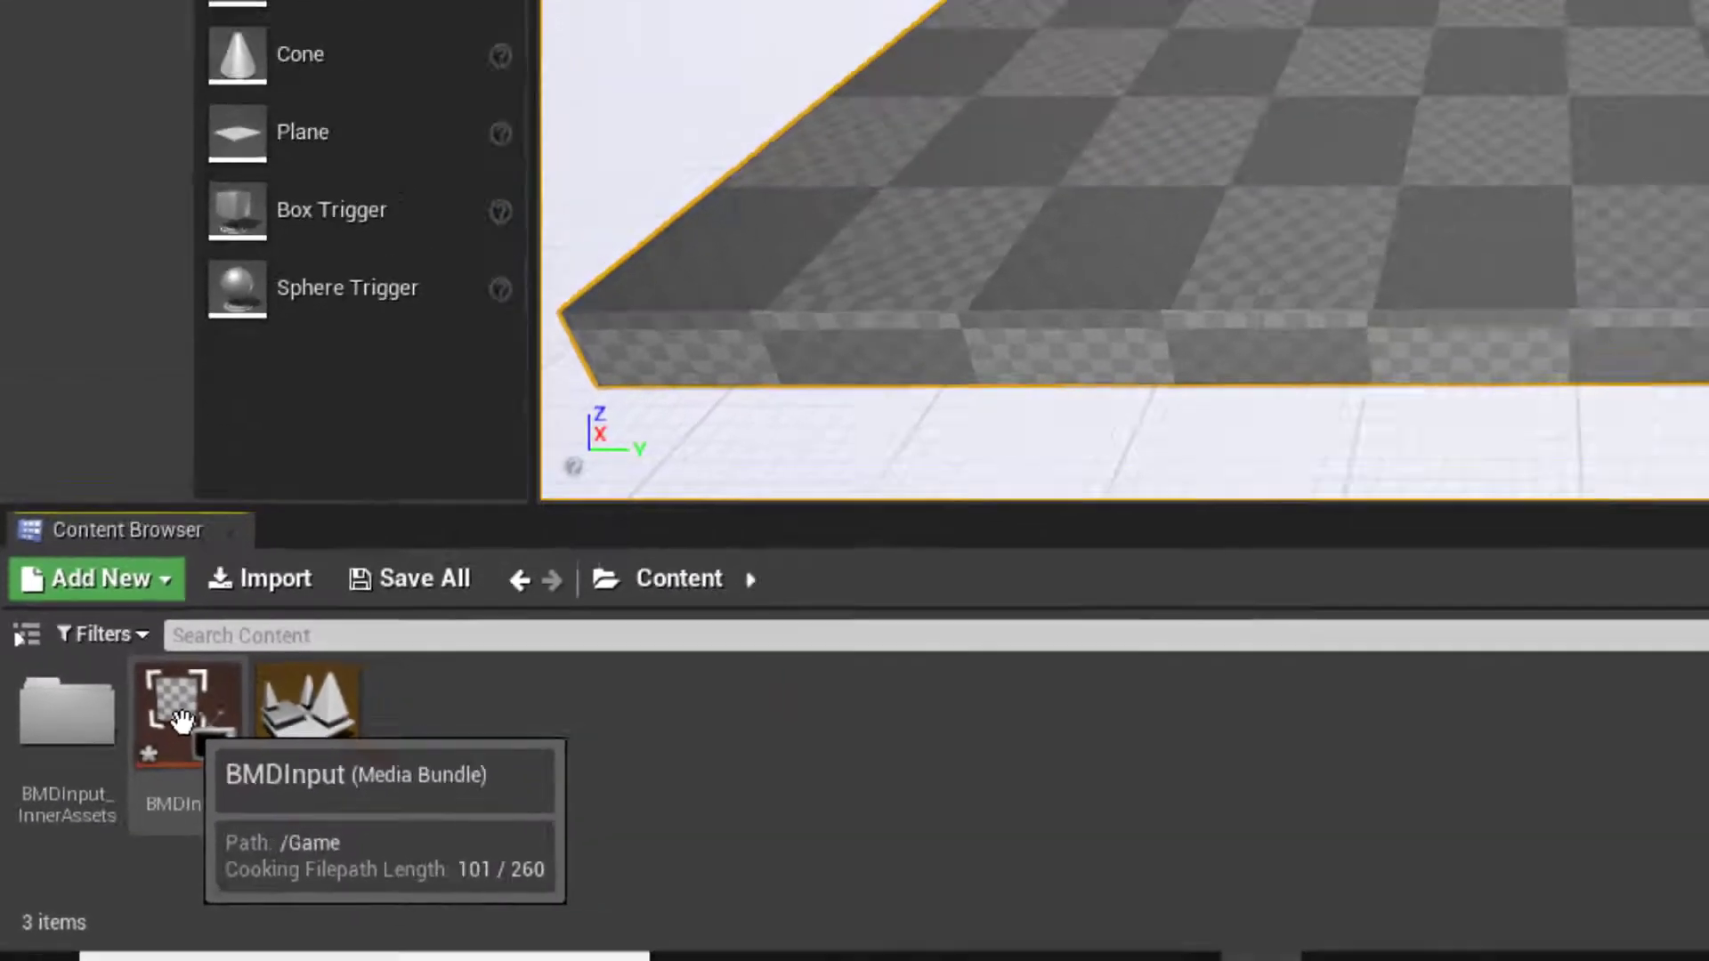
# Step: Open BMDInput and set its Media Source to Blackmagic Media Source, expanding the Blackmagic settings
pyautogui.doubleClick(181, 720)
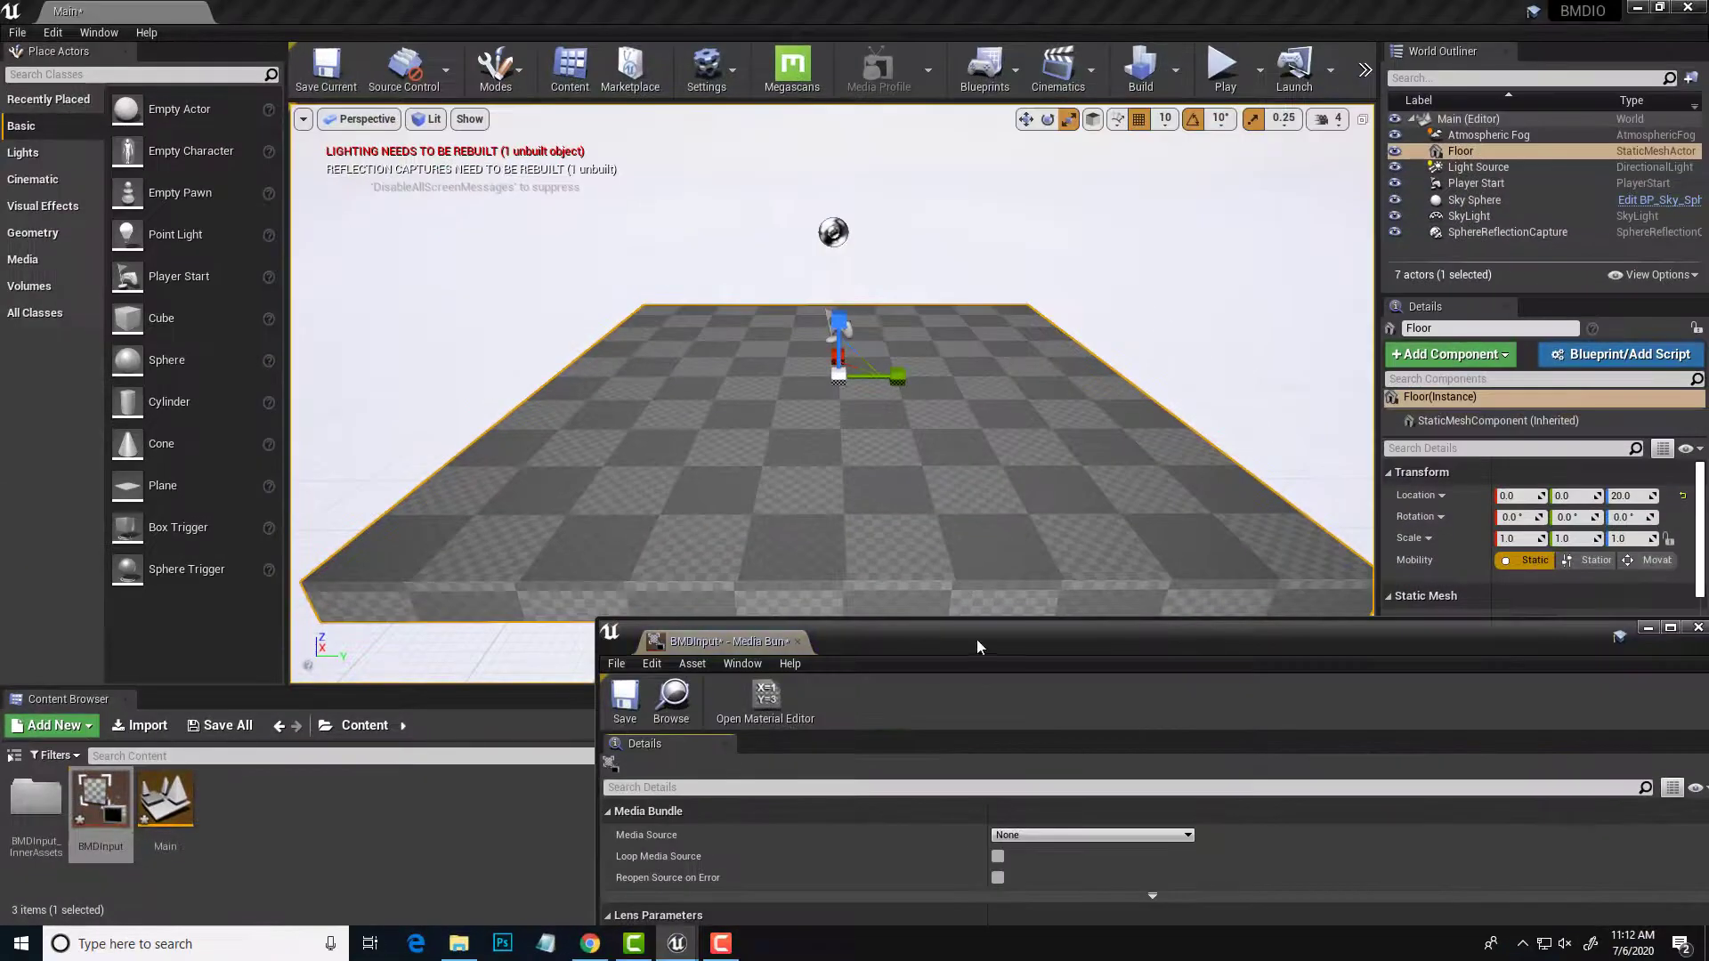
pyautogui.moveTo(975, 641); pyautogui.dragTo(673, 137)
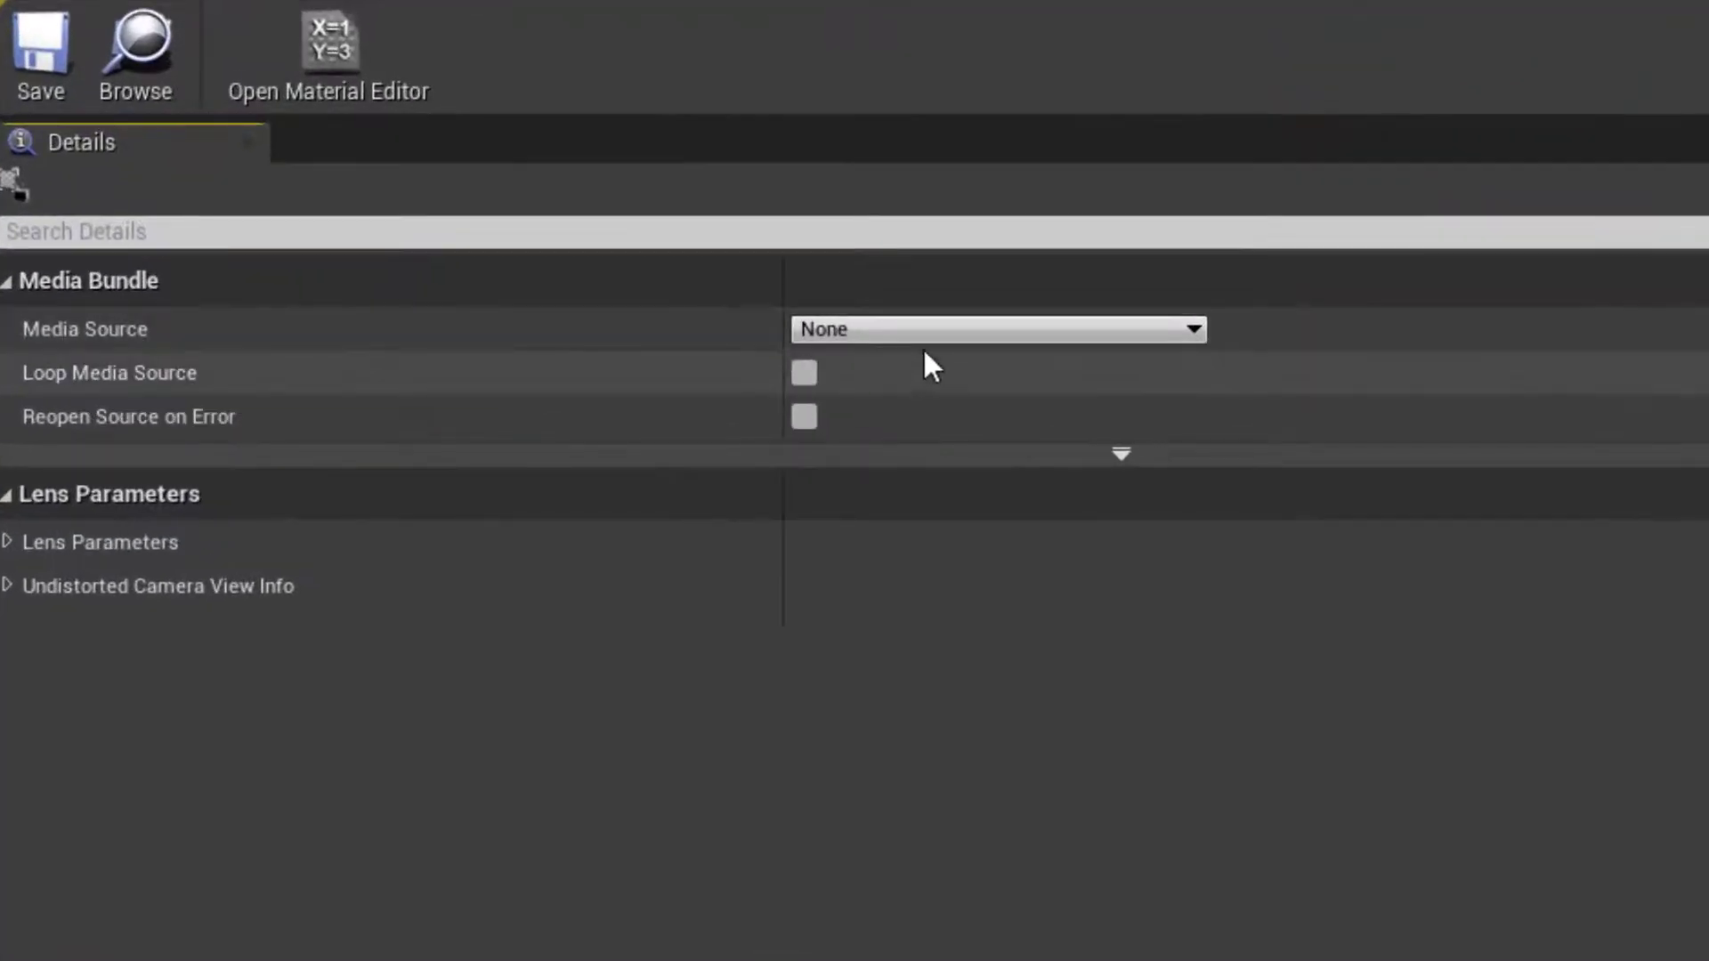
pyautogui.click(918, 335)
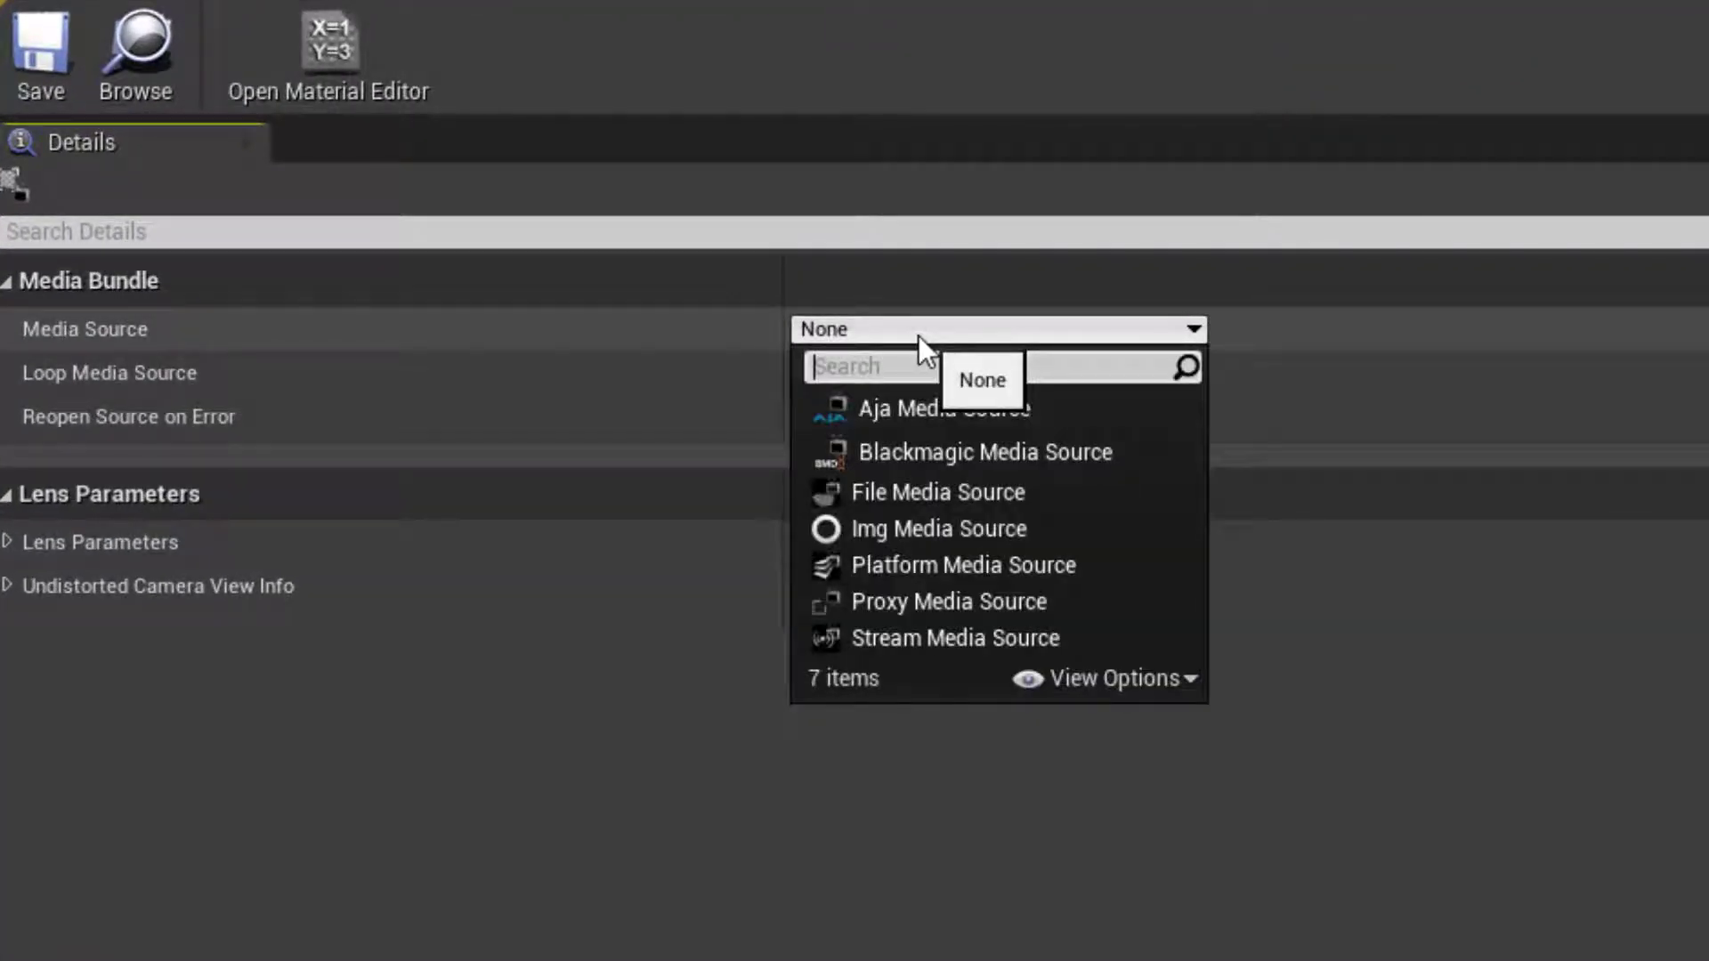
pyautogui.click(939, 452)
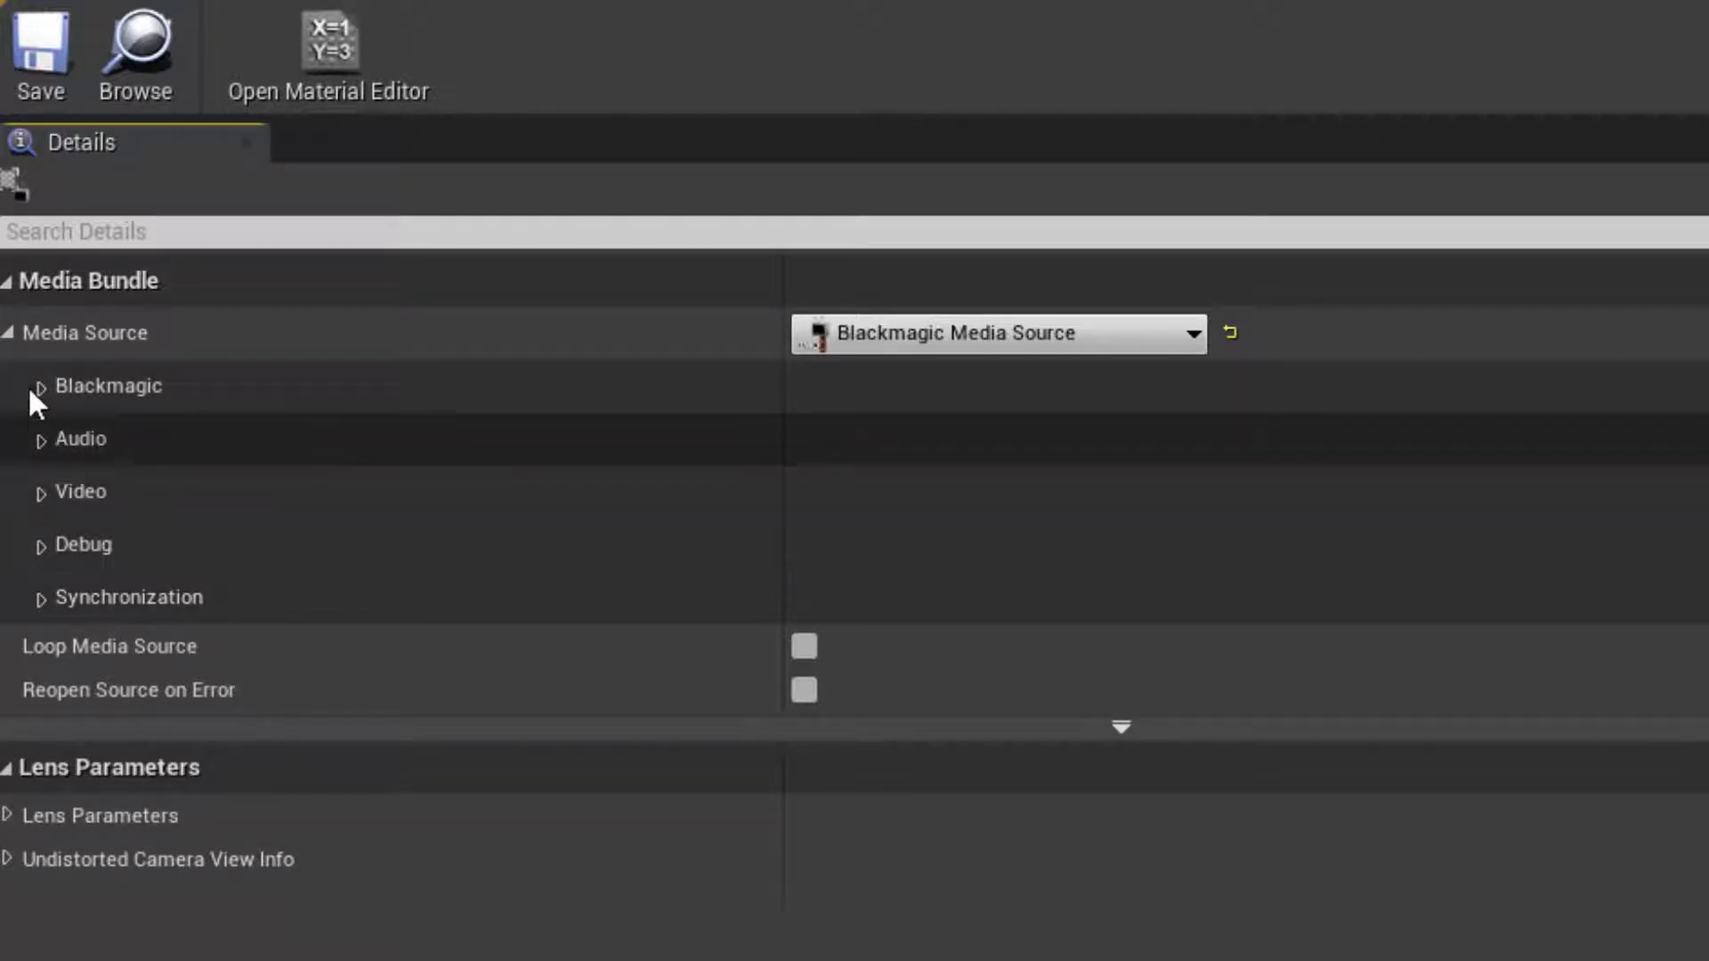
pyautogui.click(40, 387)
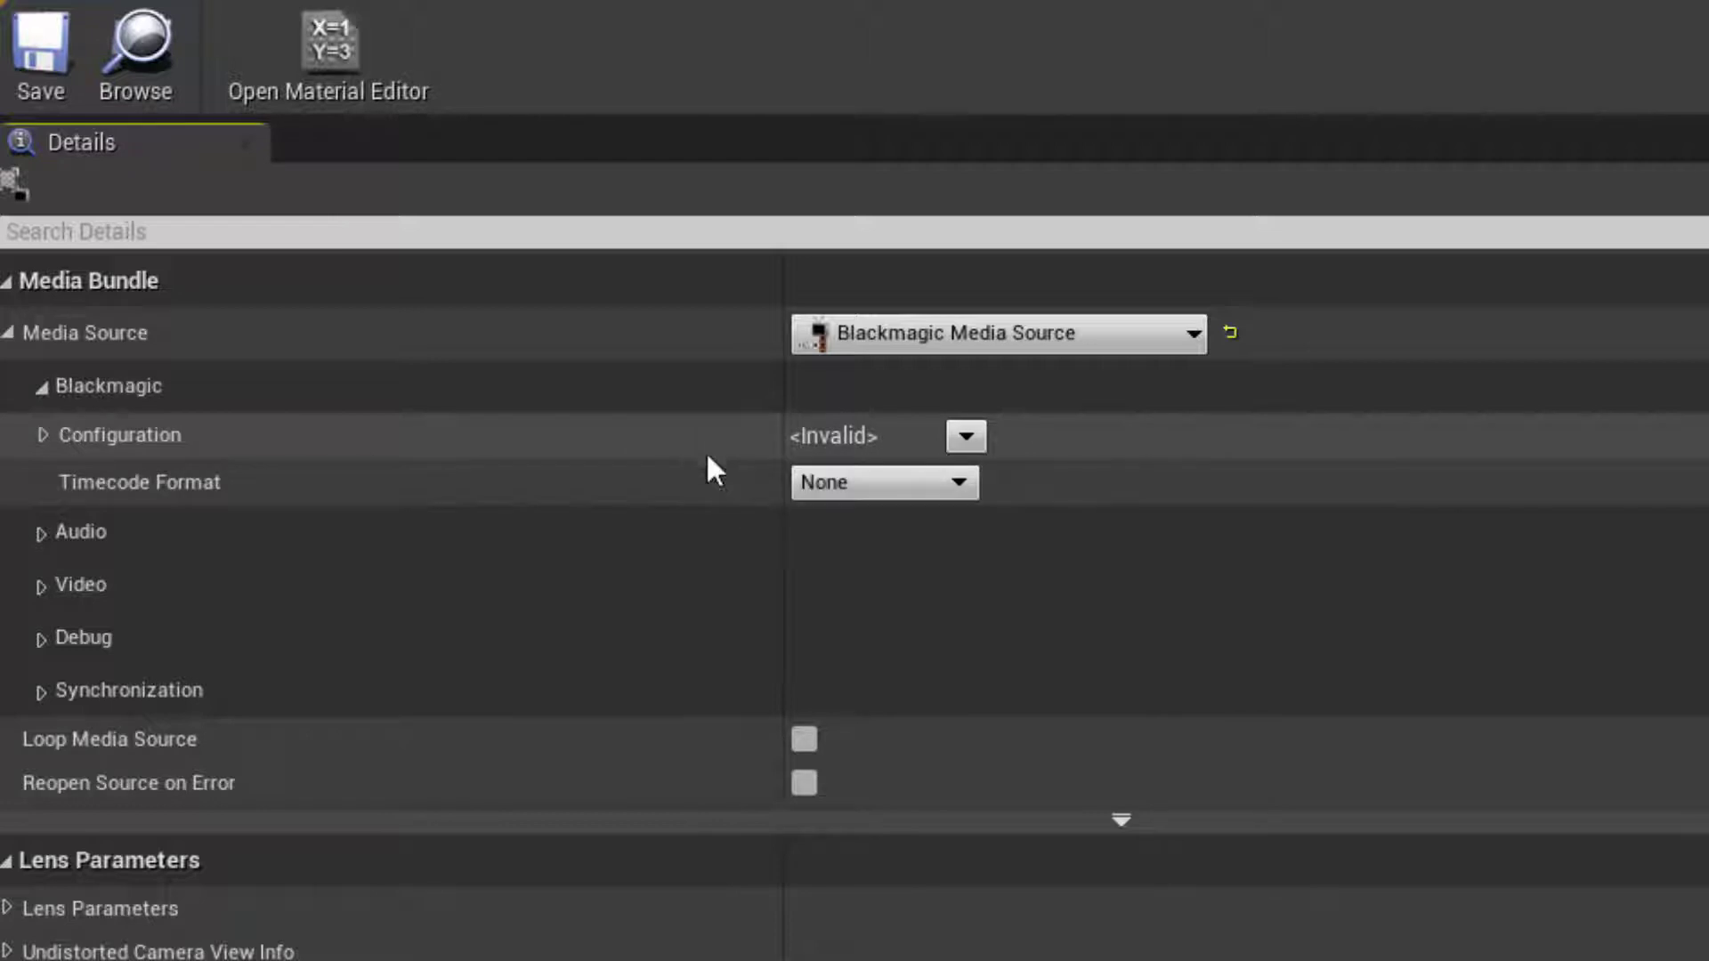
# Step: Set the Blackmagic Configuration to DeckLink 4K Pro, HD 1080 progressive at 24 fps, and apply it
pyautogui.click(967, 436)
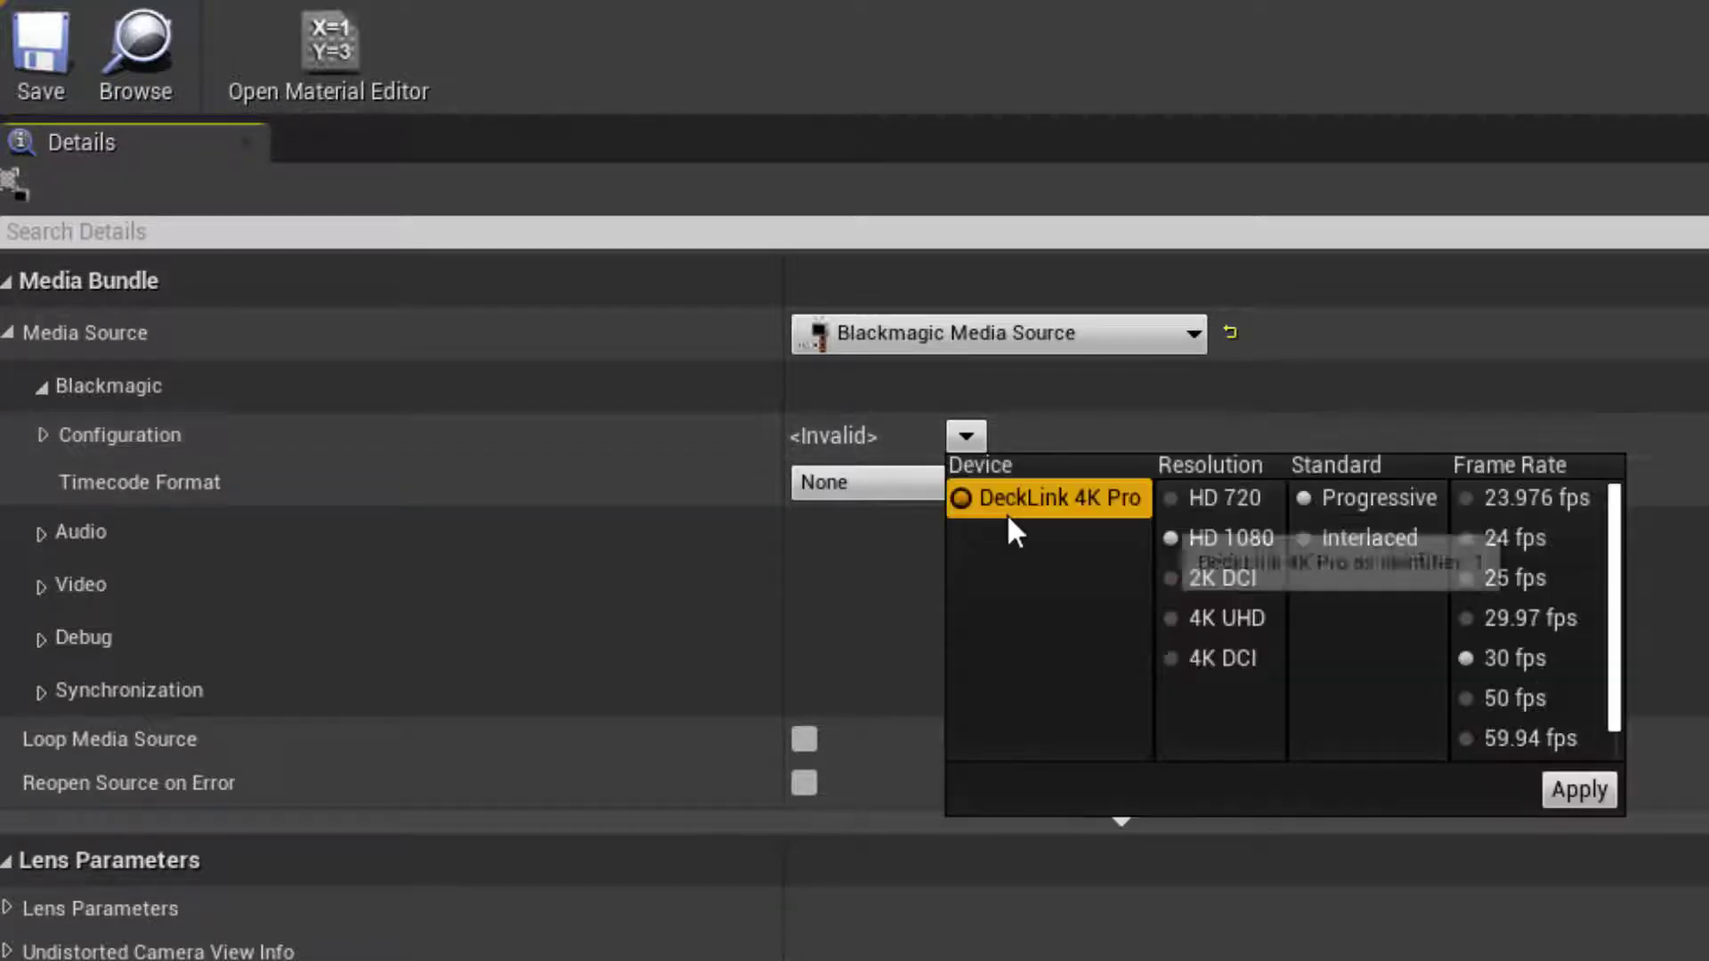
pyautogui.click(1043, 513)
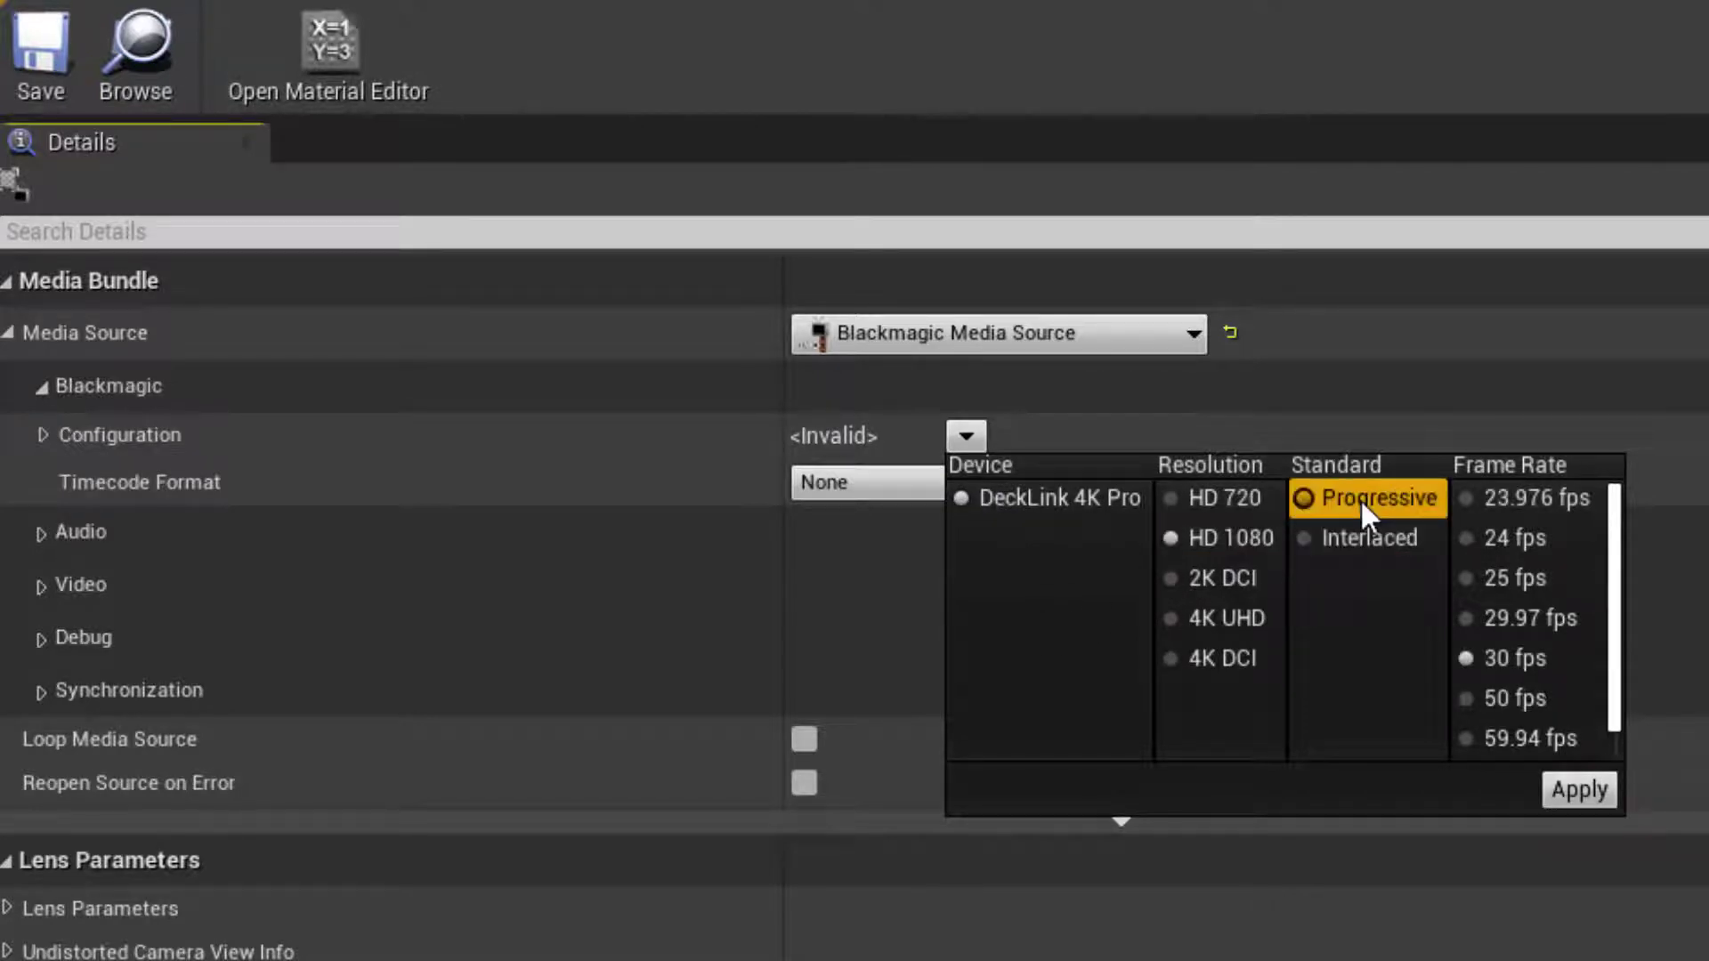
pyautogui.click(1530, 539)
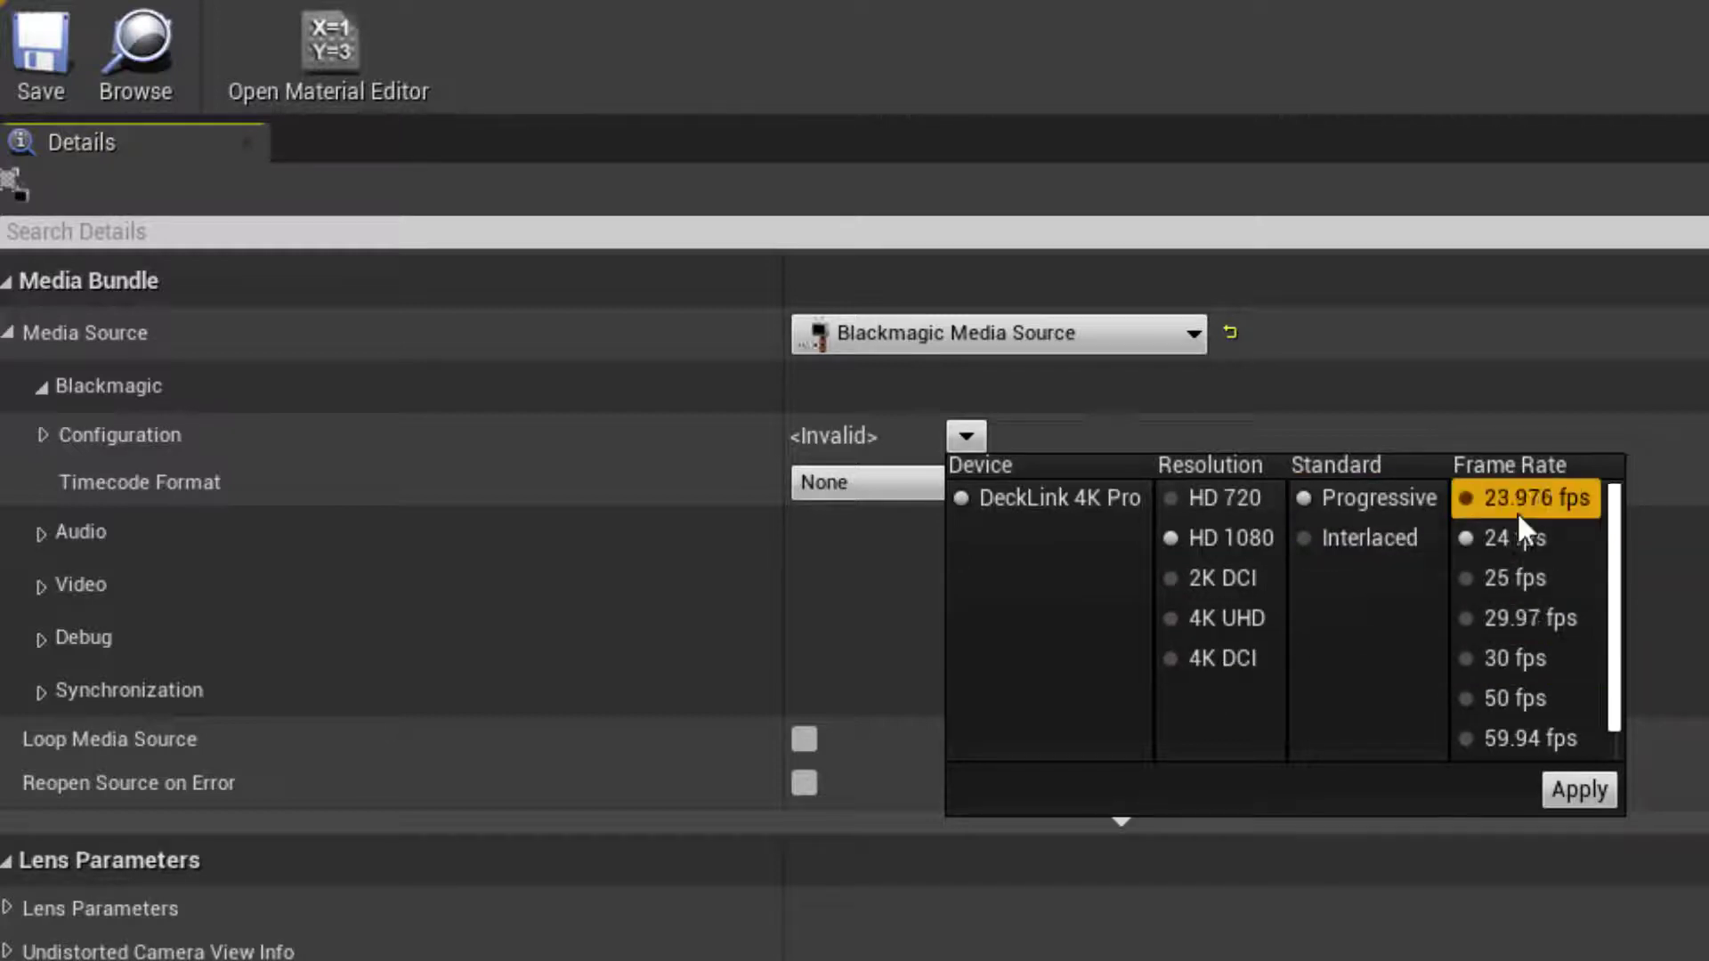
pyautogui.click(1578, 790)
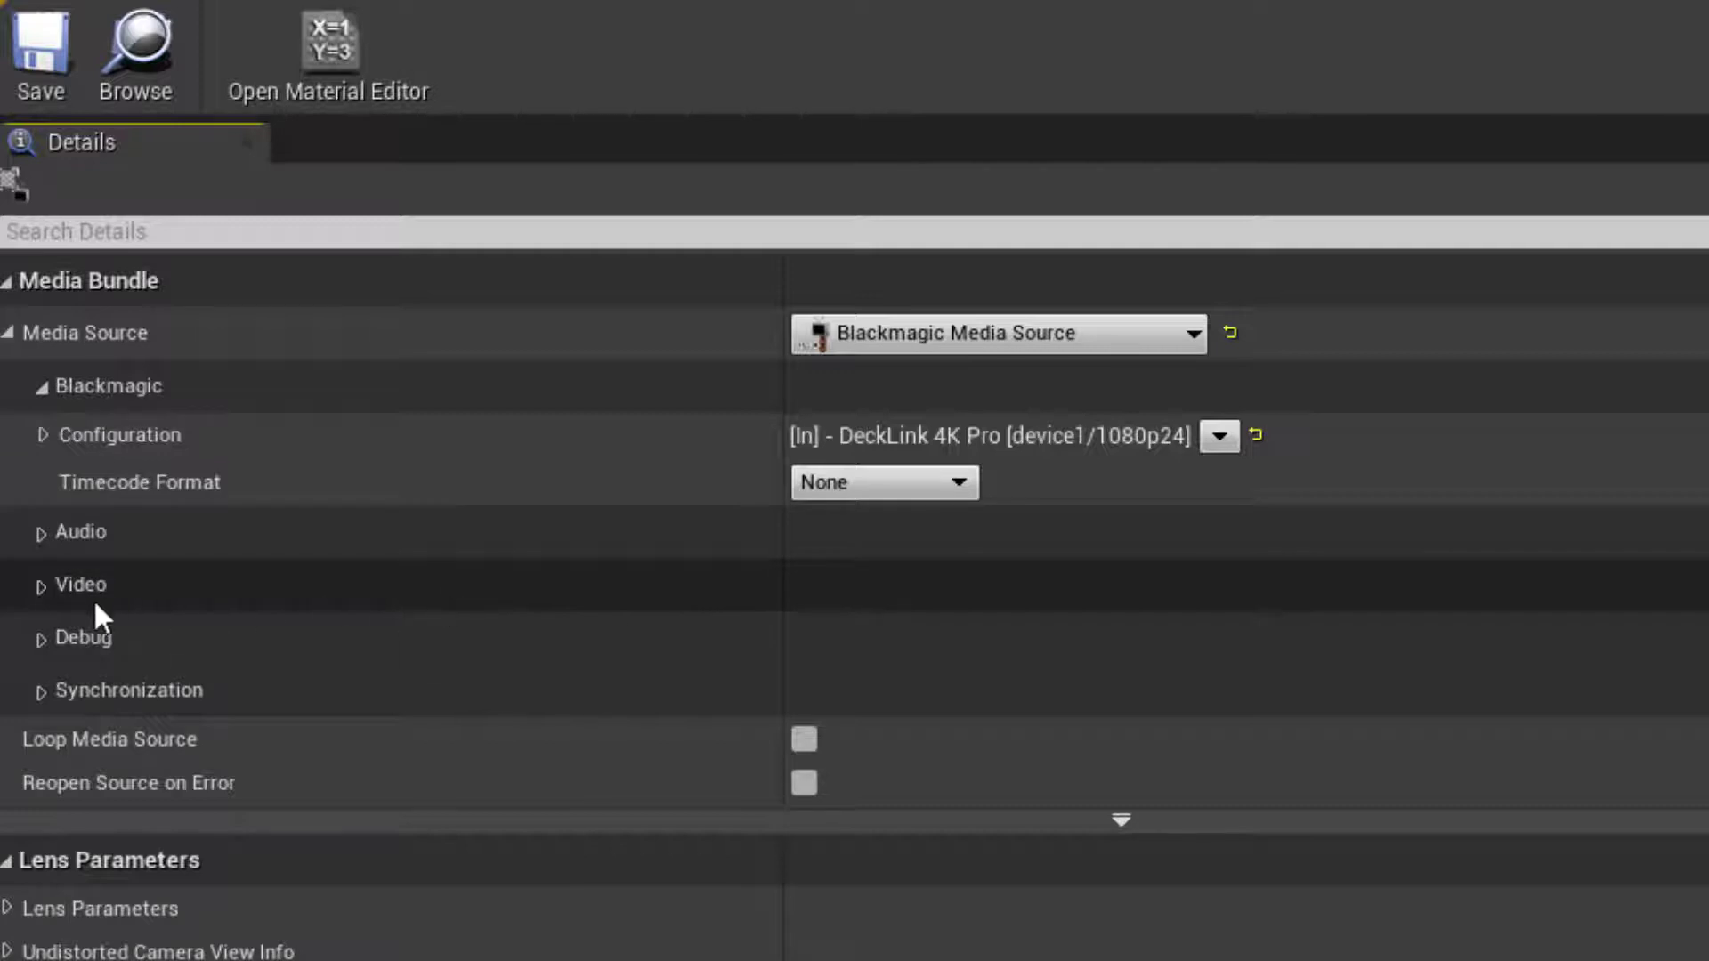
pyautogui.click(41, 585)
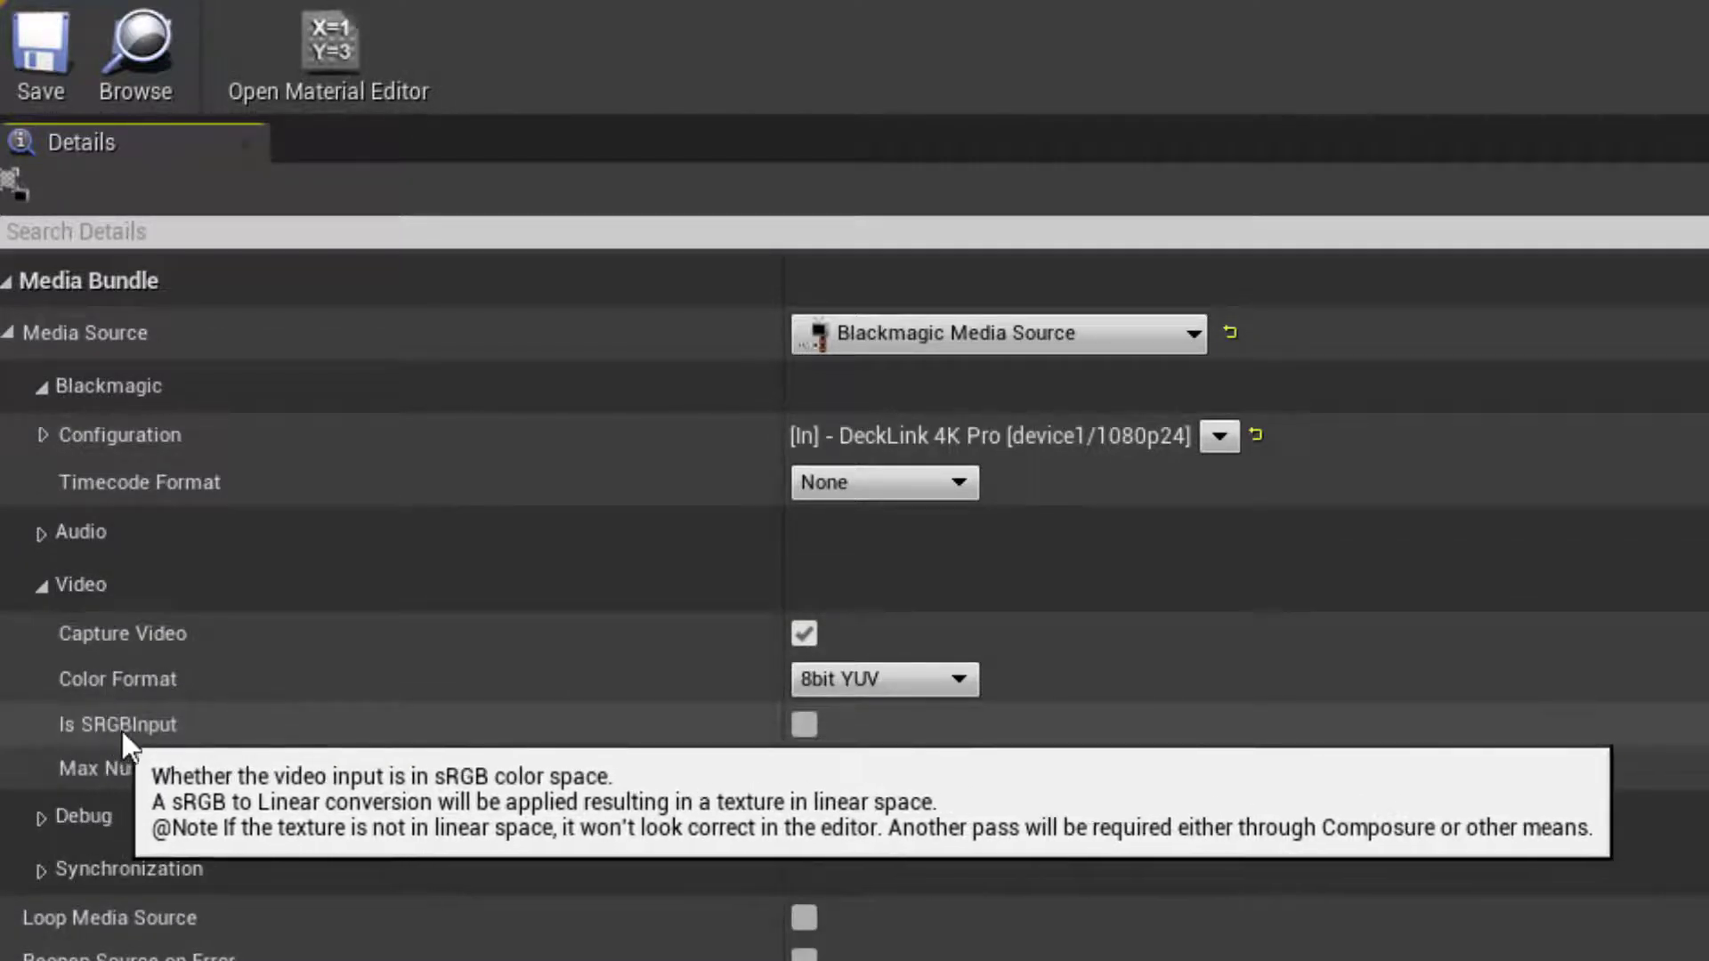
# Step: Enable Is SRGBInput on the BMDInput media bundle and save it
pyautogui.click(803, 725)
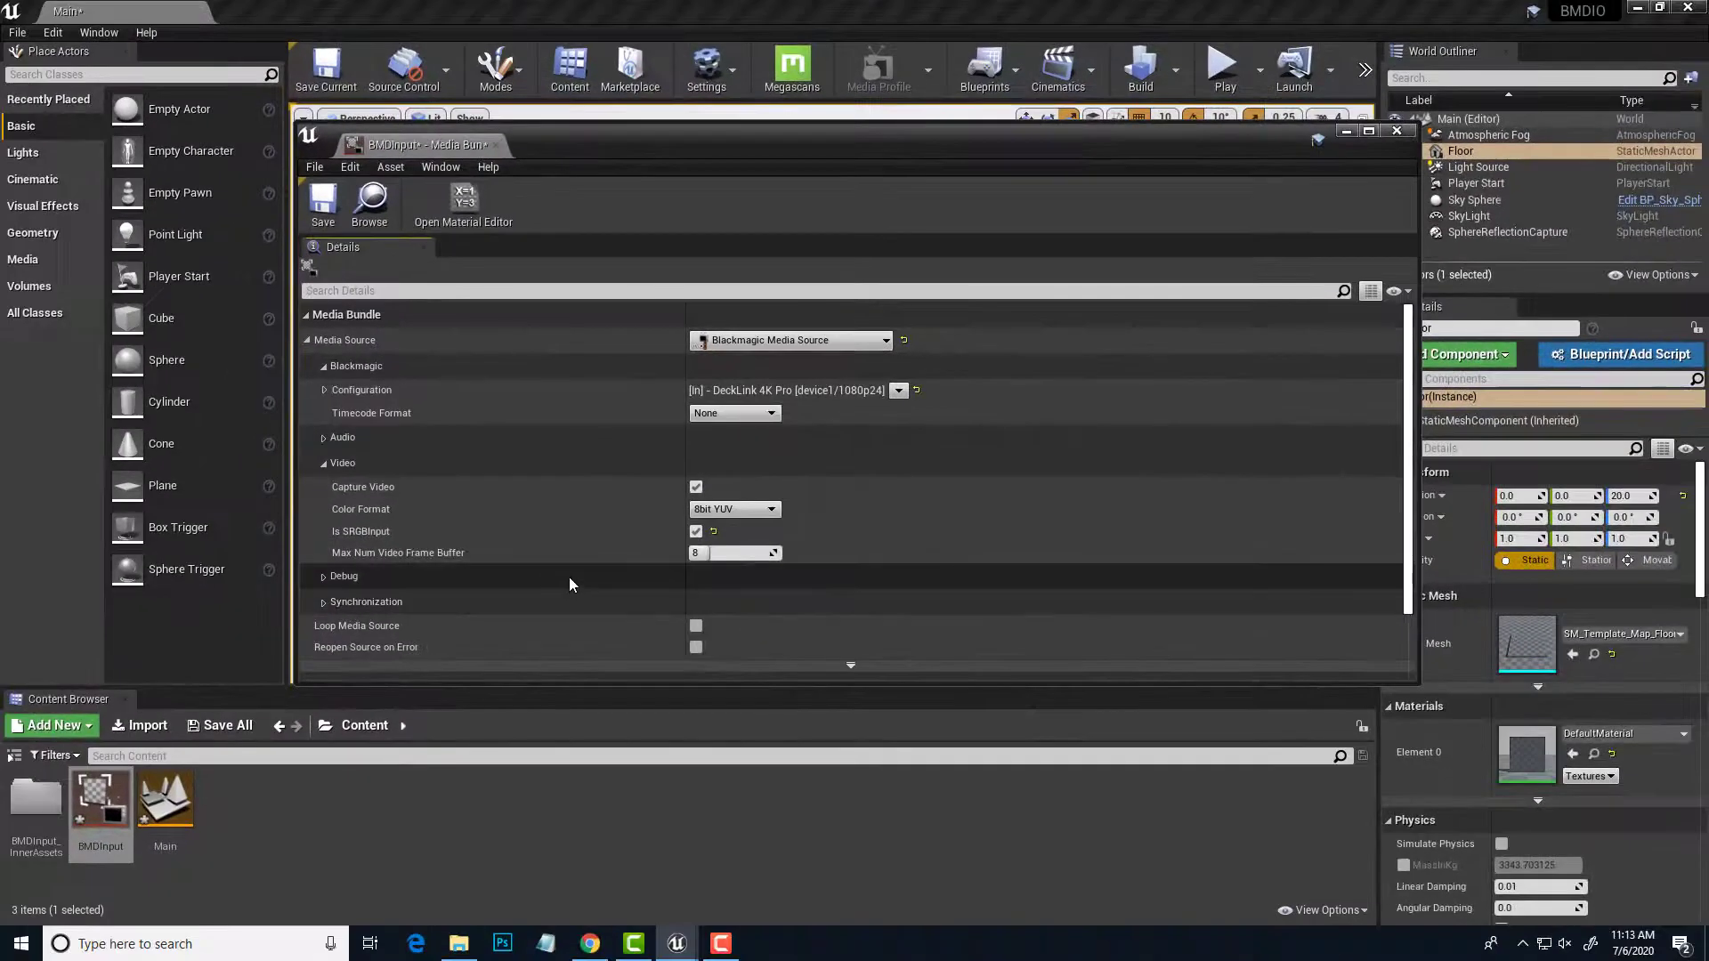
pyautogui.click(323, 201)
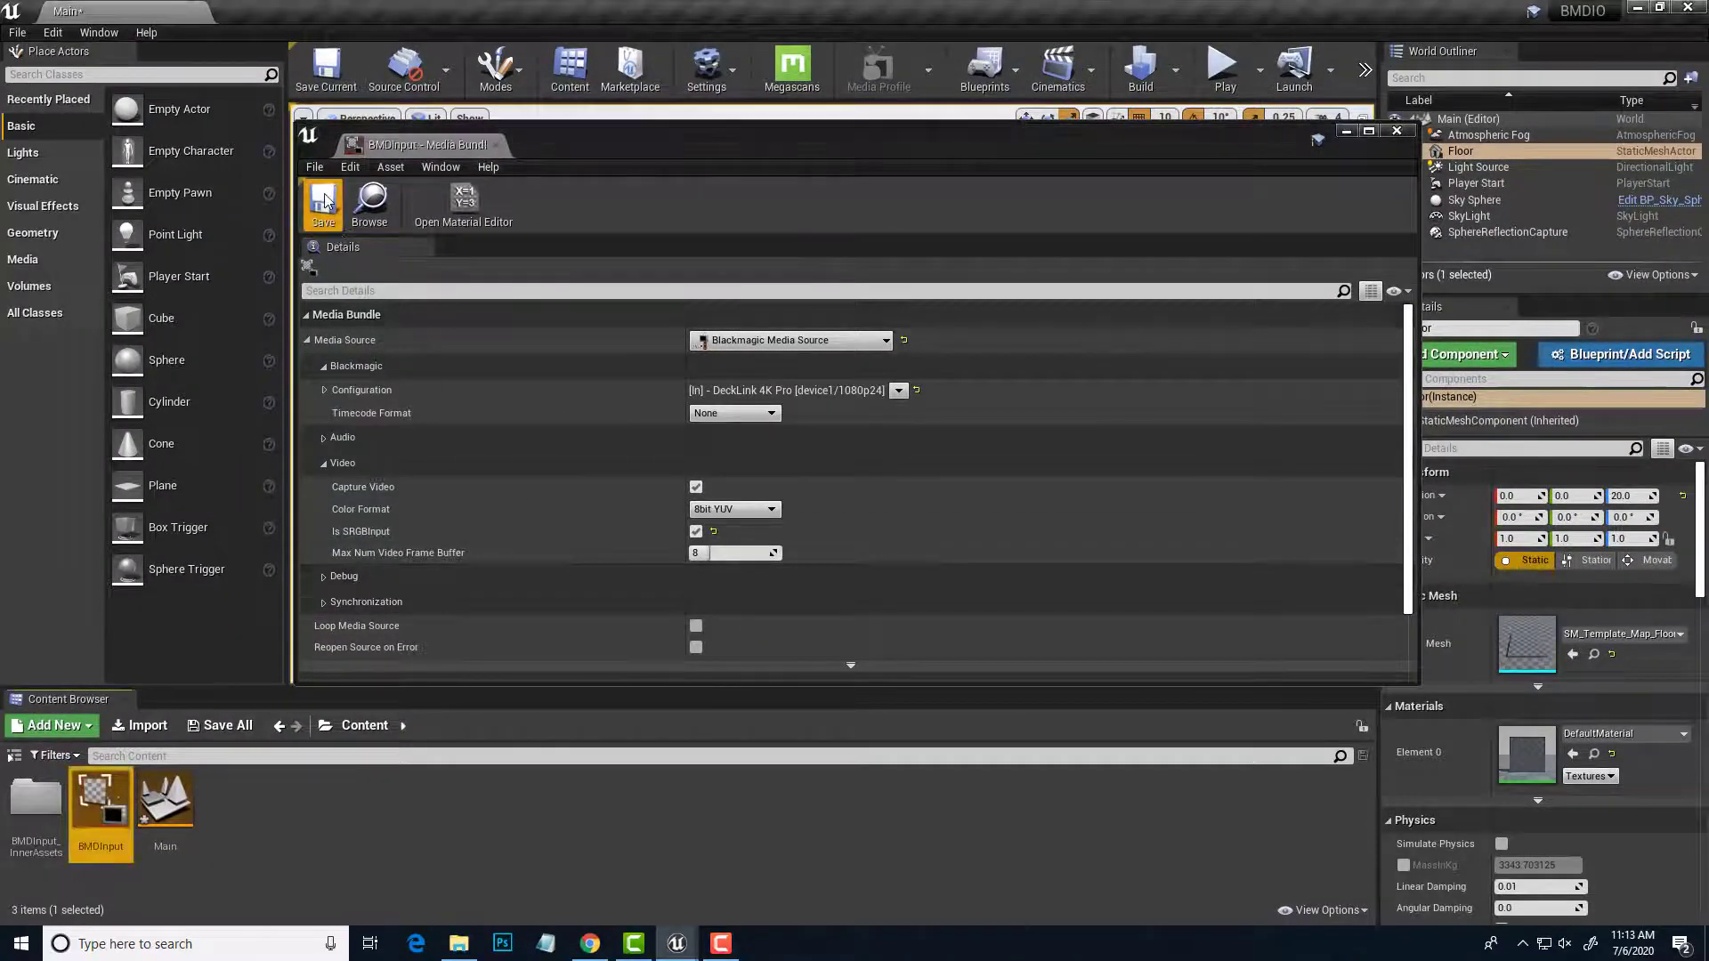
pyautogui.click(1397, 130)
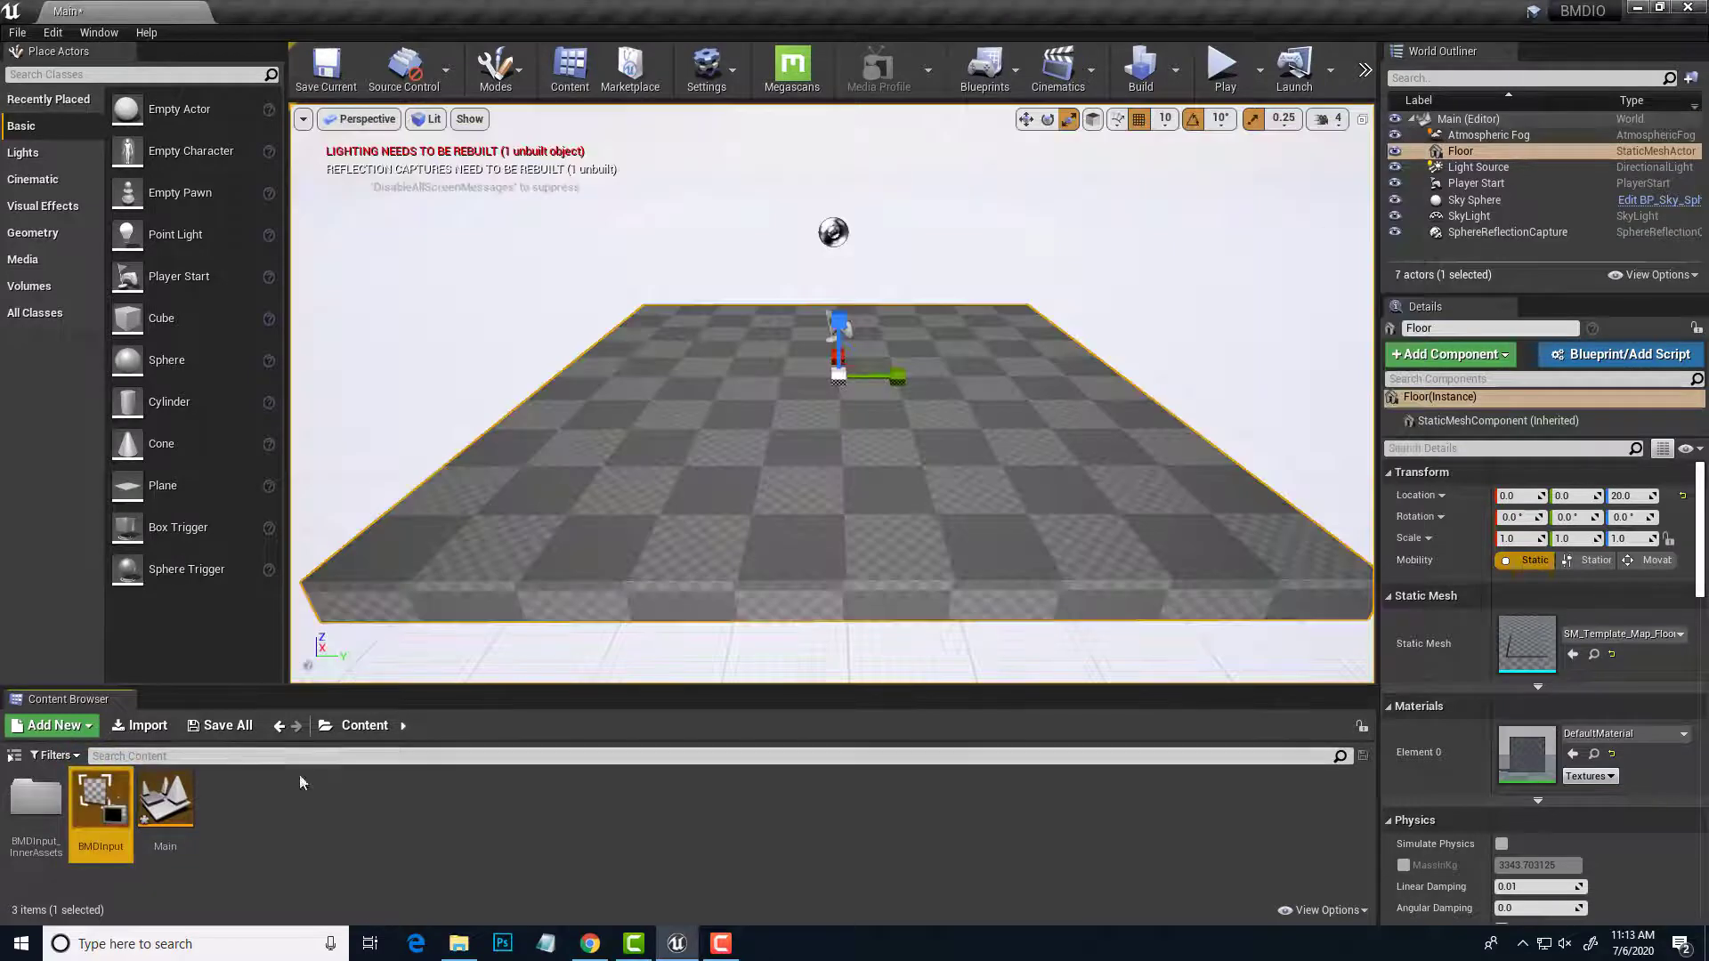
# Step: Place the BMDInput media bundle in the level and adjust its transform above the floor
pyautogui.moveTo(104, 806); pyautogui.dragTo(627, 254)
pyautogui.press('e')
pyautogui.press('r')
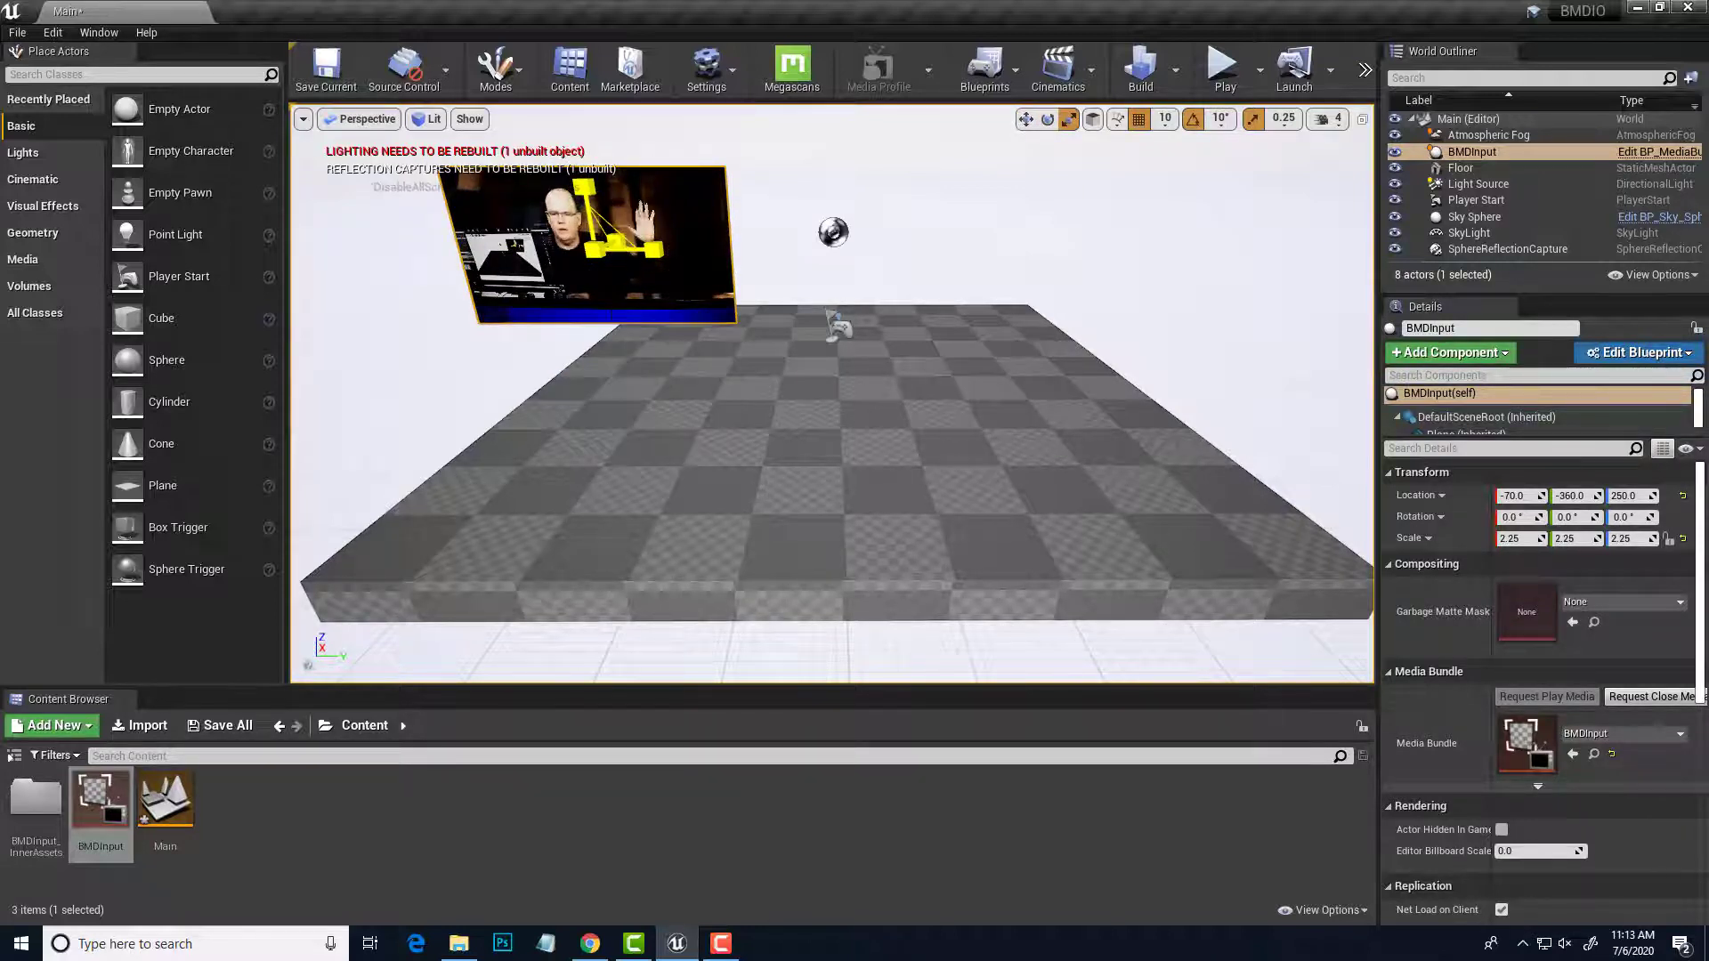
pyautogui.click(609, 430)
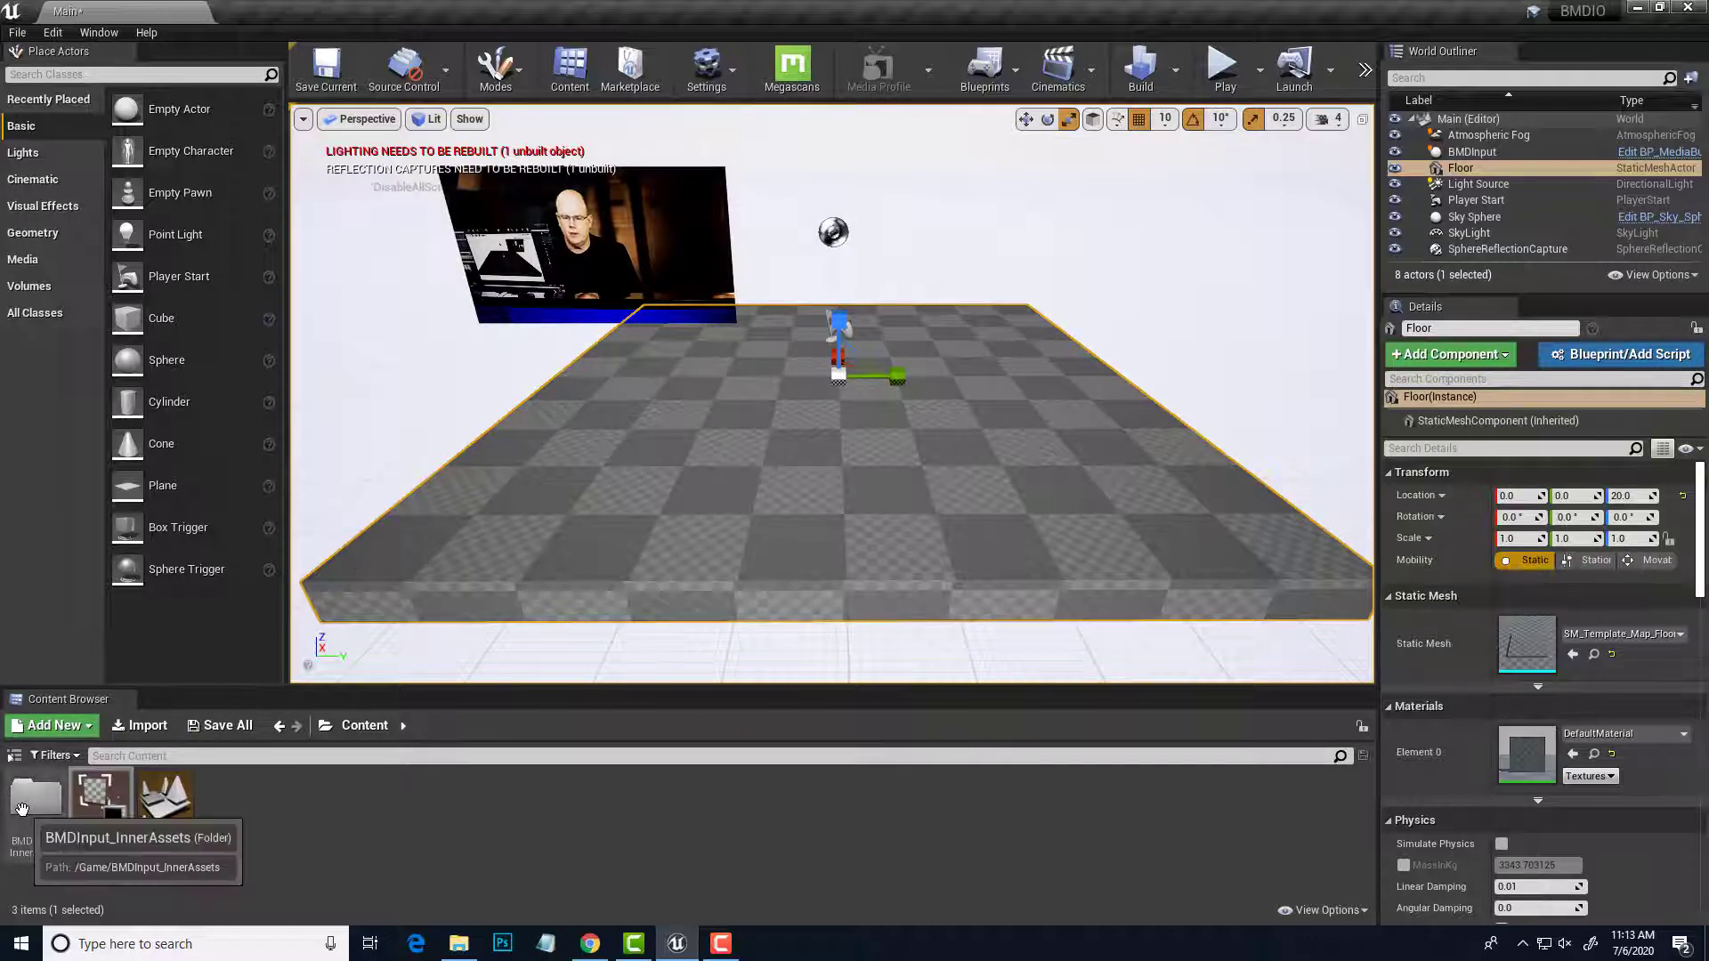
# Step: Create a material named NewMaterial inside the BMDInput_InnerAssets folder
pyautogui.doubleClick(9, 839)
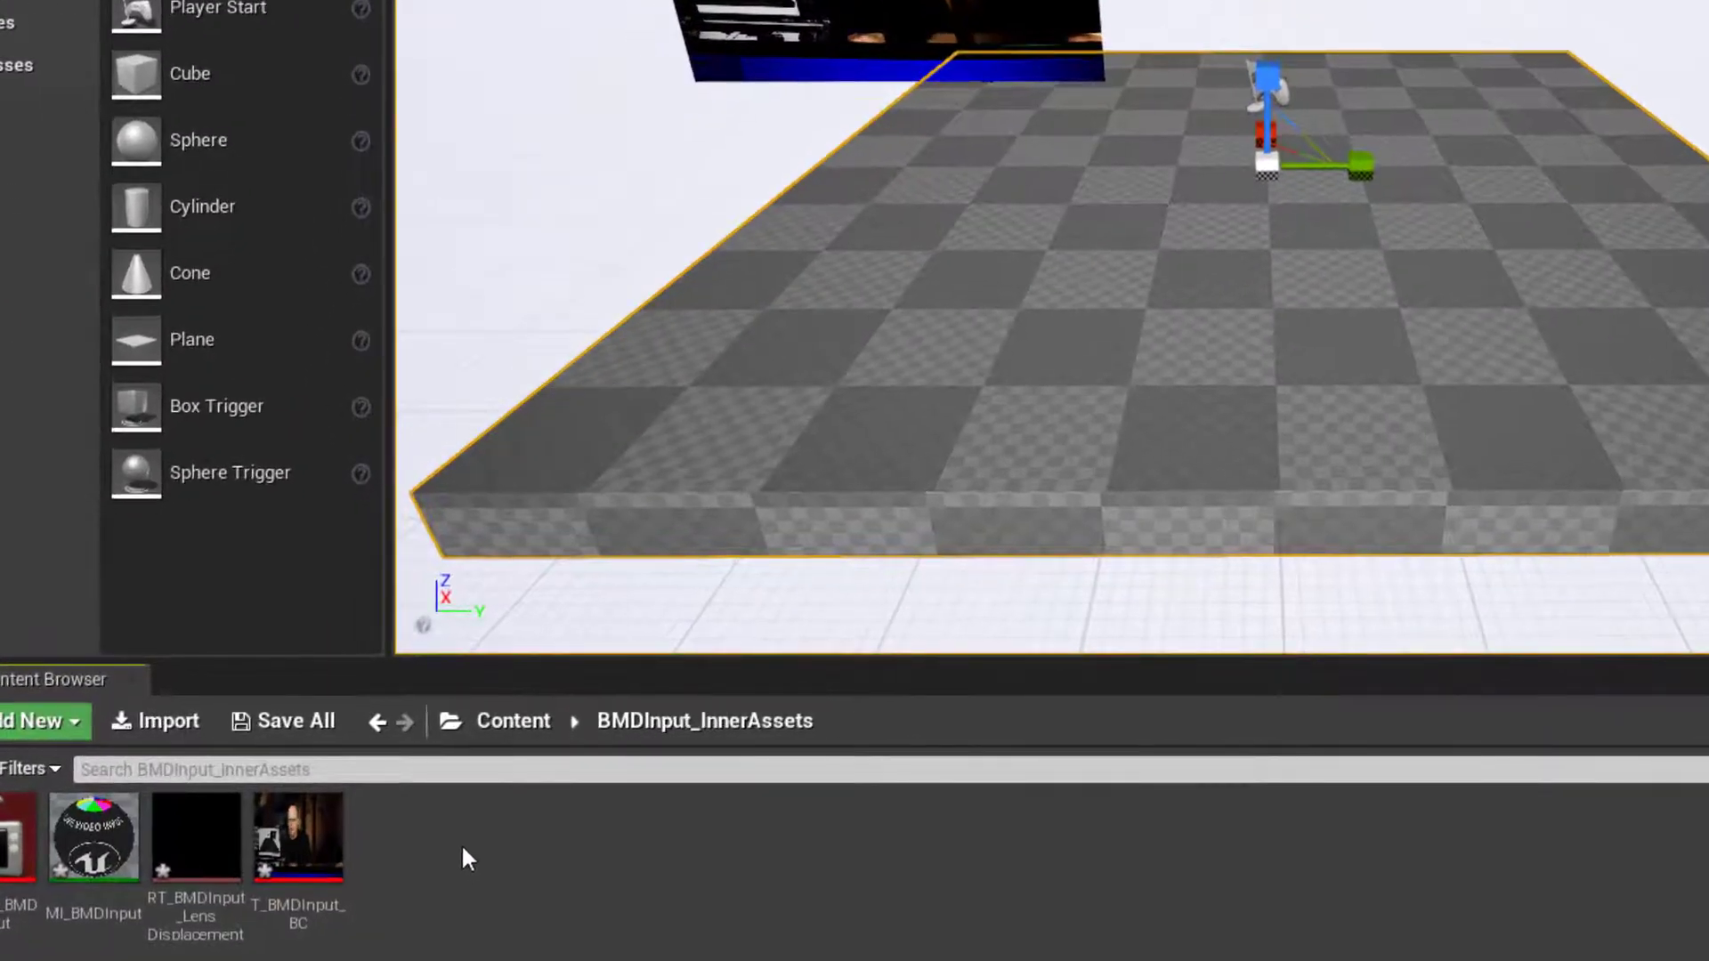
pyautogui.rightClick(462, 856)
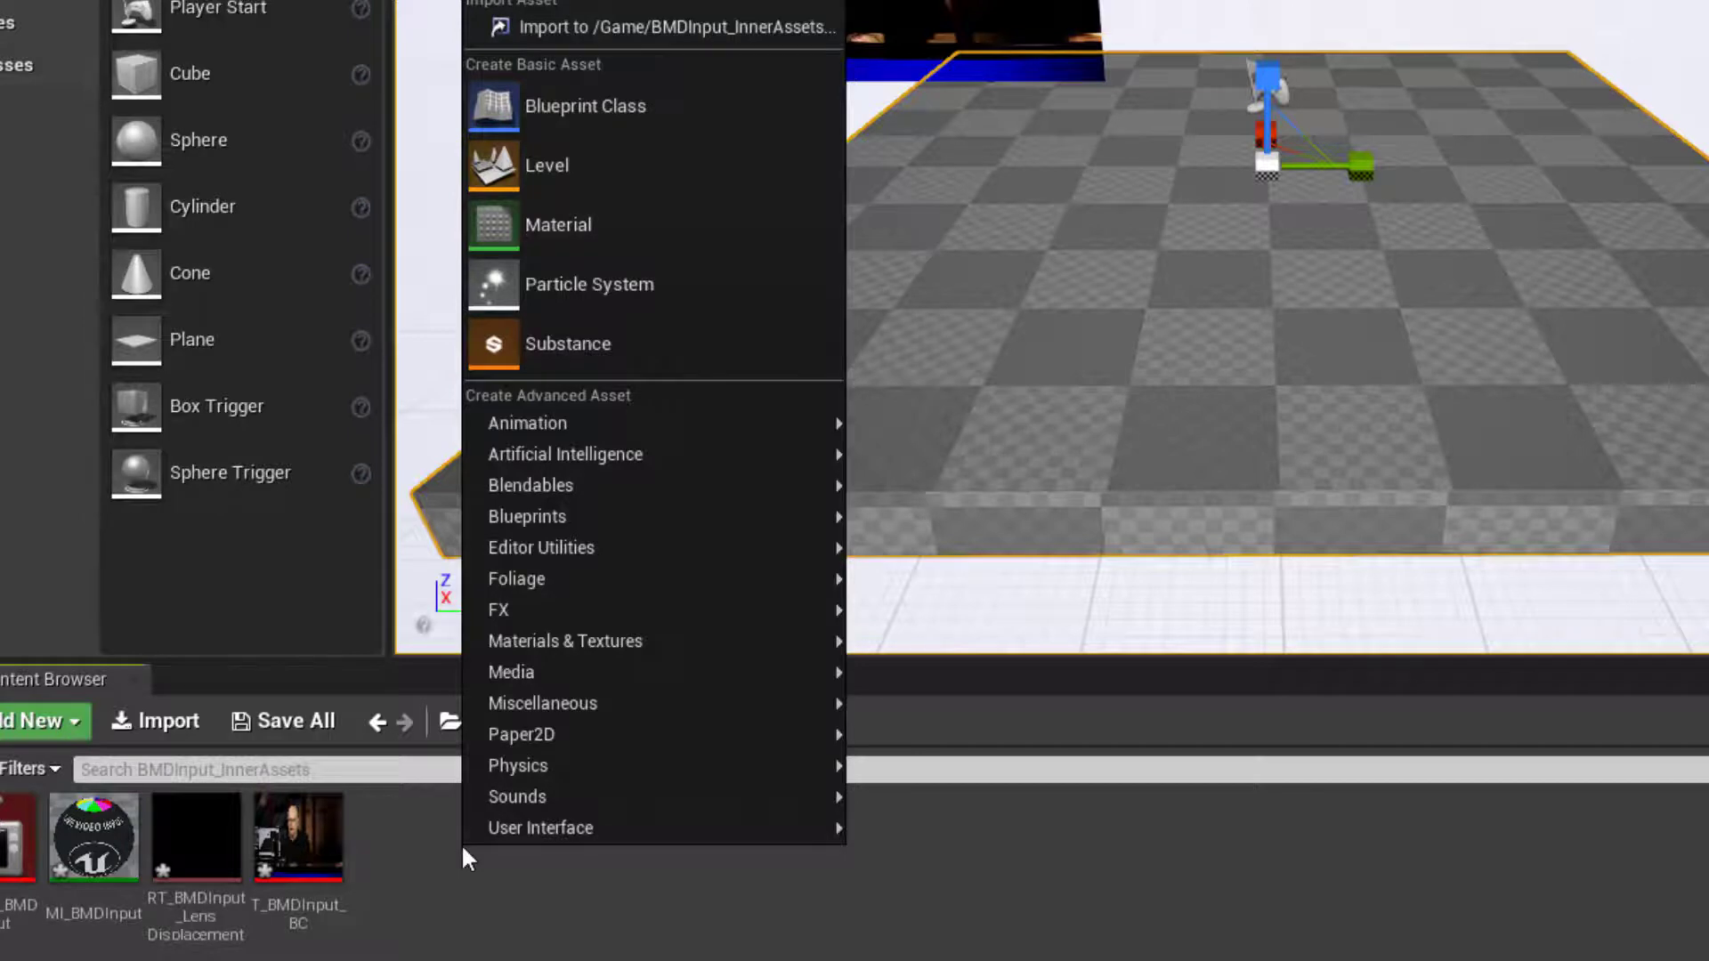
pyautogui.click(577, 224)
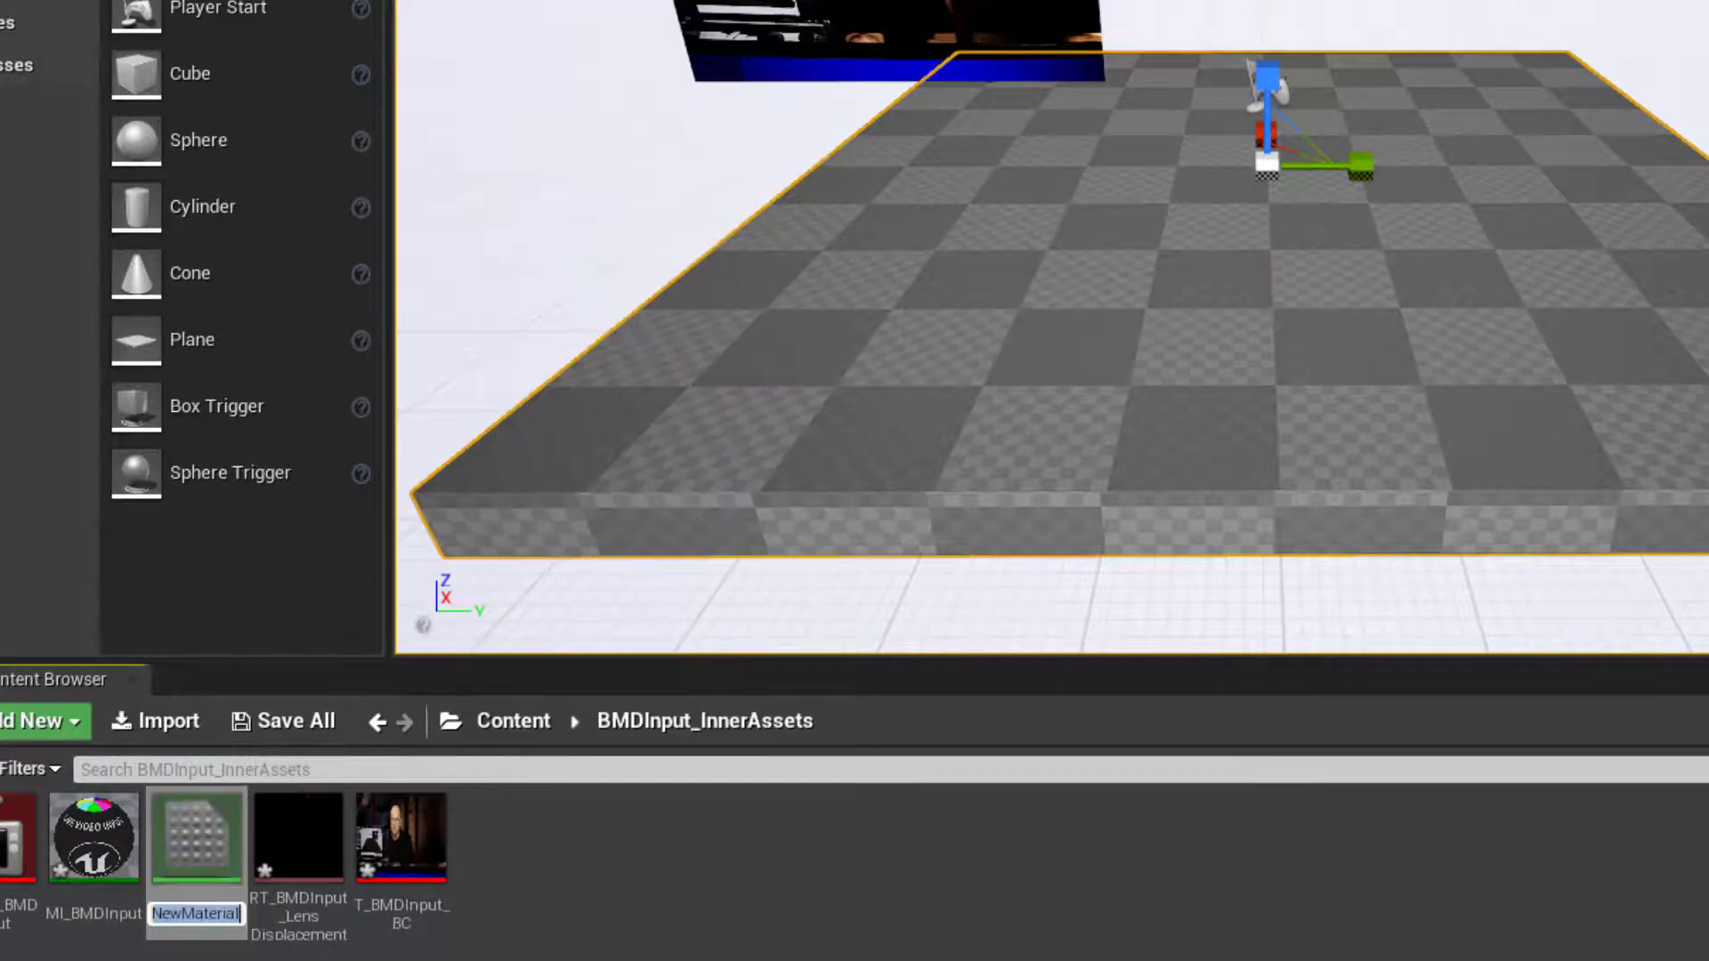
pyautogui.press('Return')
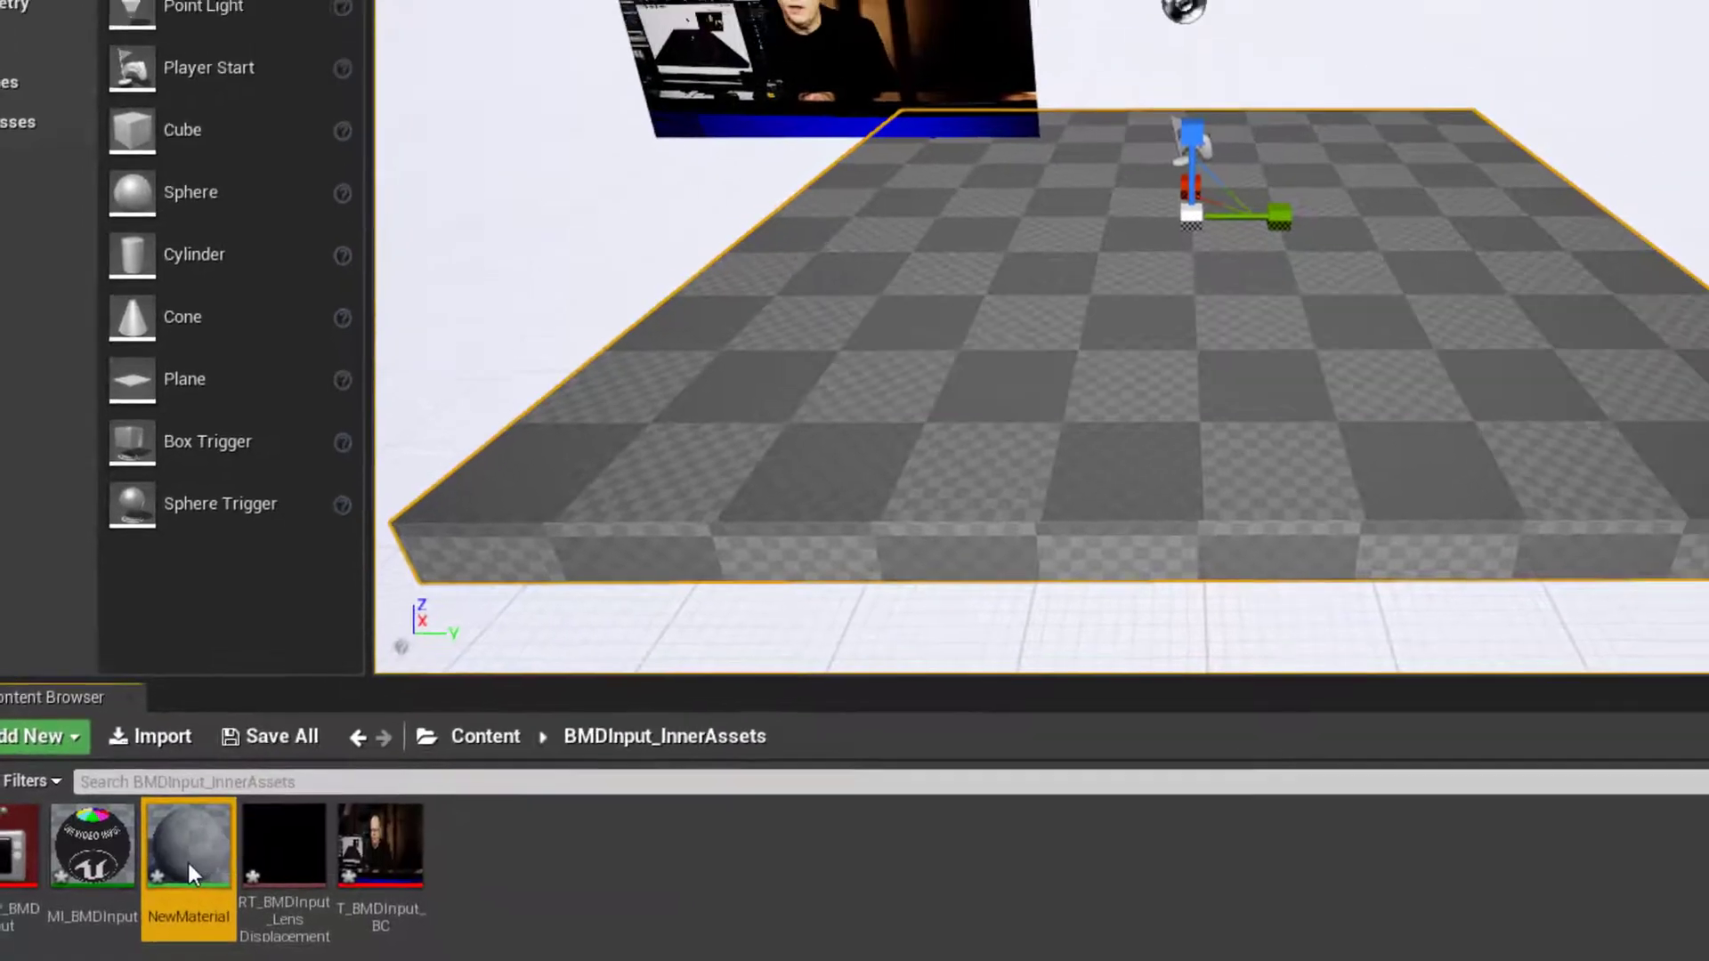
# Step: Add T_BMDInput_BC to NewMaterial, wire its RGB to Base Color and Emissive Color, and save
pyautogui.doubleClick(188, 862)
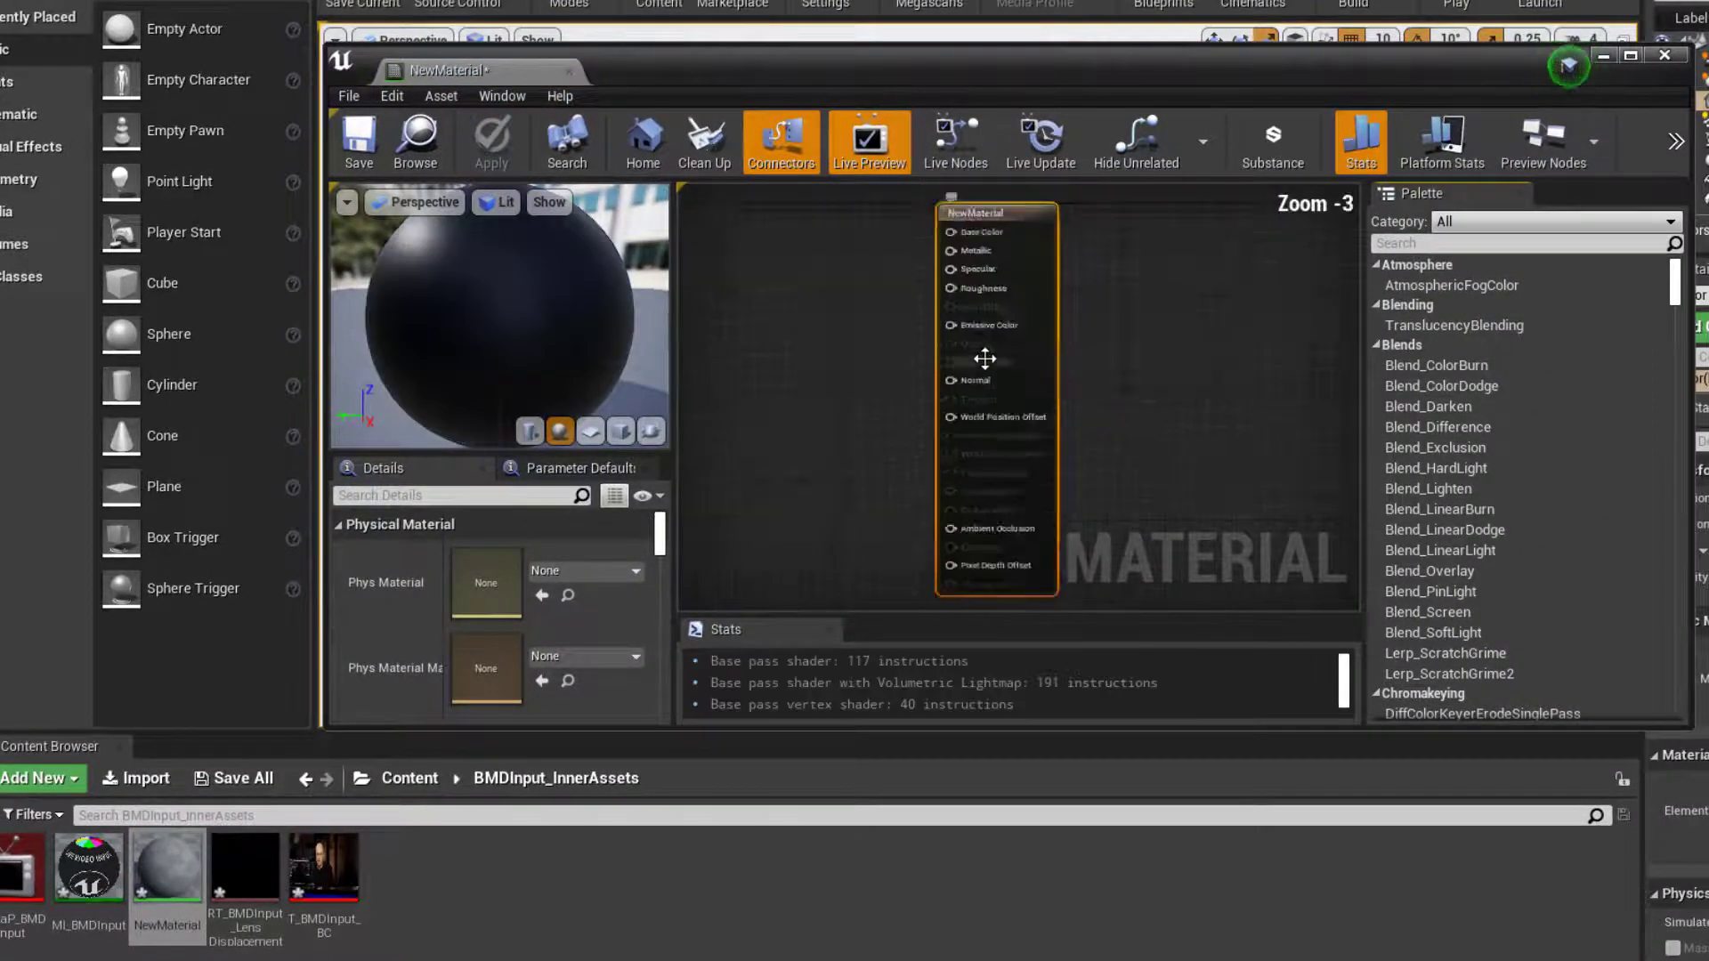
pyautogui.scroll(-1, 985, 359)
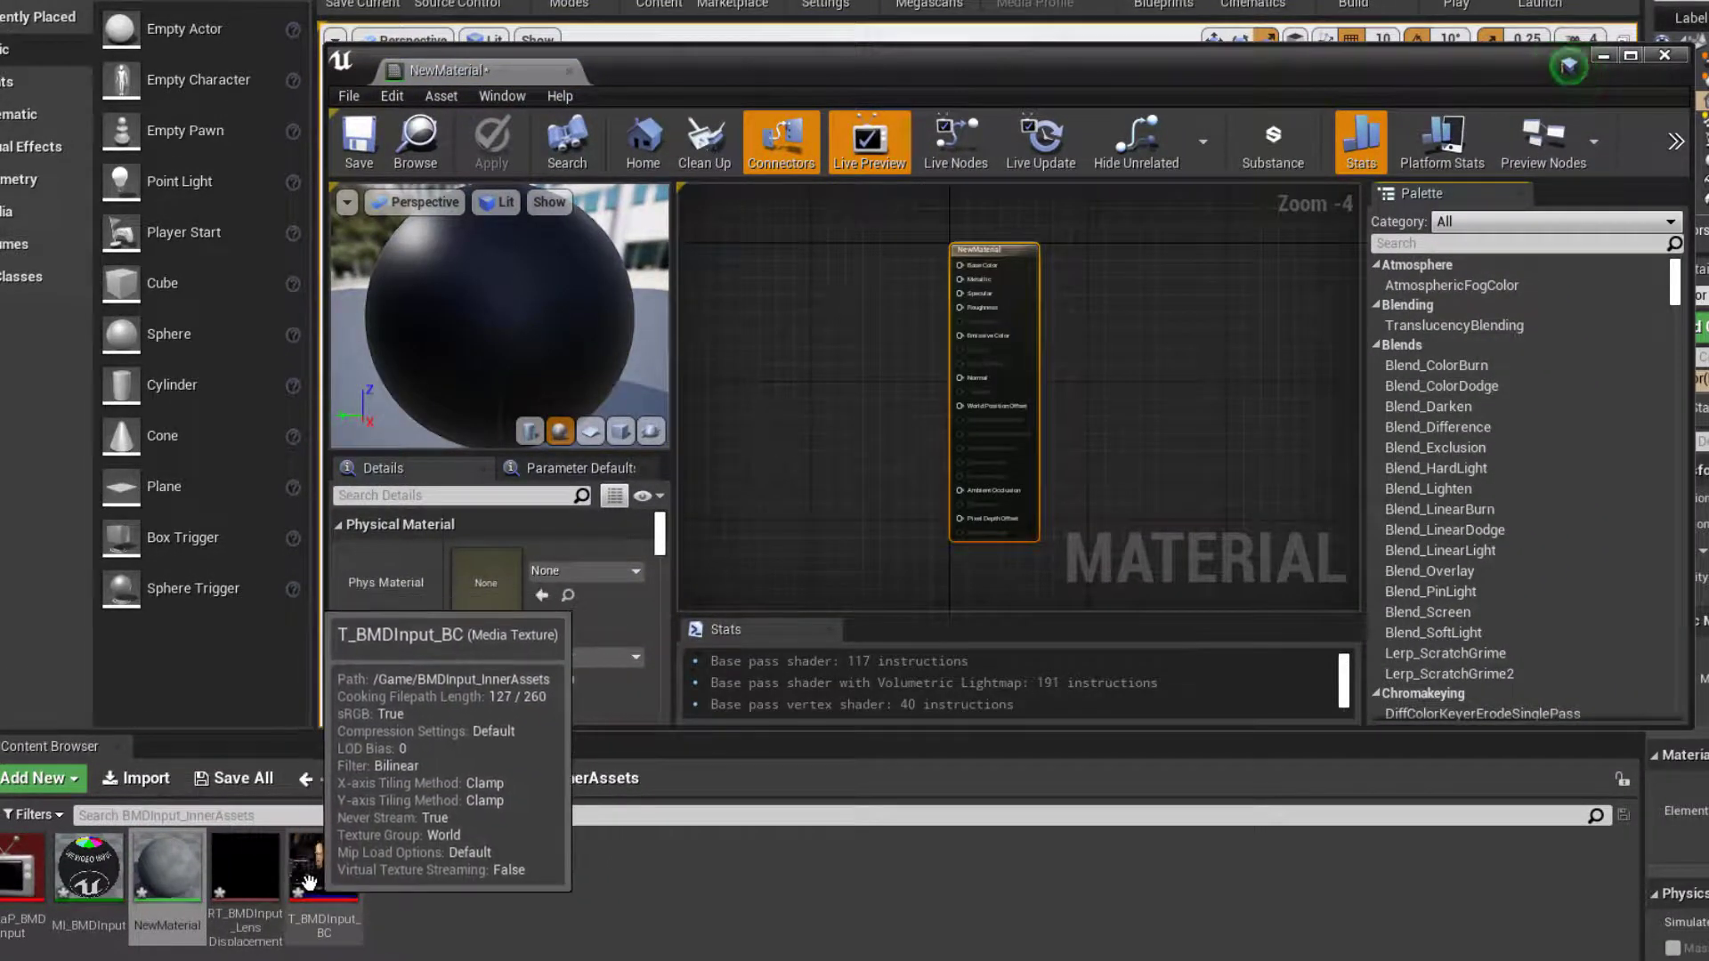
pyautogui.moveTo(309, 881); pyautogui.dragTo(791, 270)
pyautogui.scroll(1, 882, 354)
pyautogui.scroll(3, 881, 354)
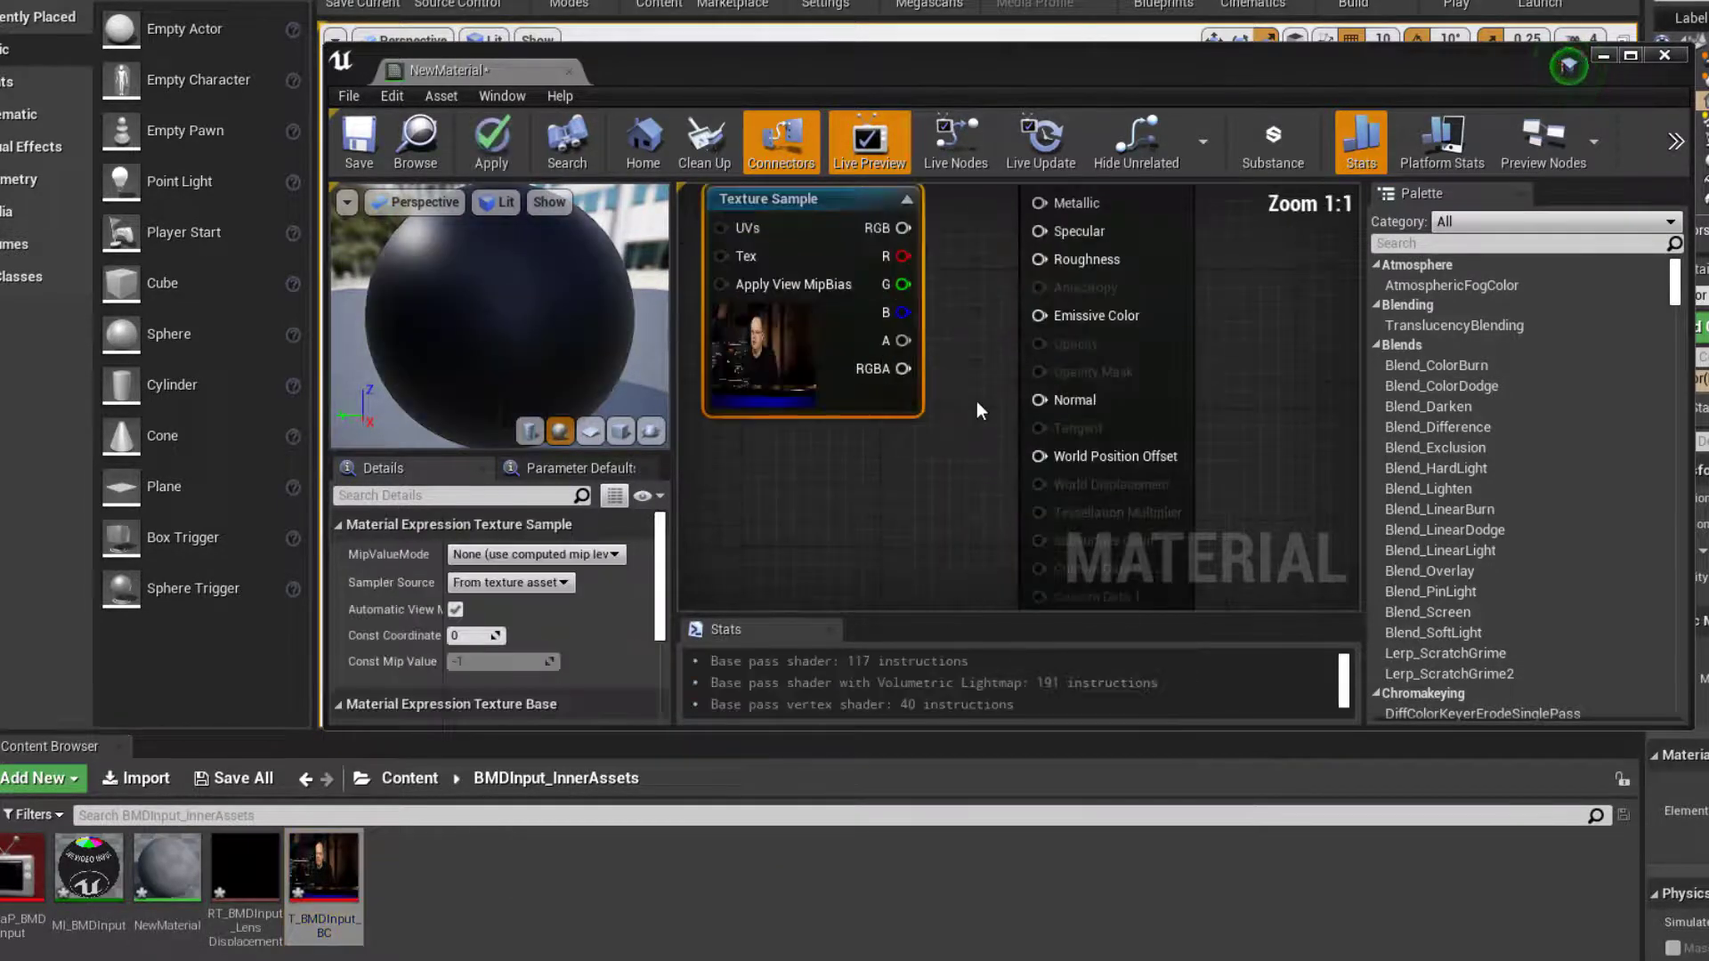
pyautogui.moveTo(881, 354); pyautogui.dragTo(844, 391, button='right')
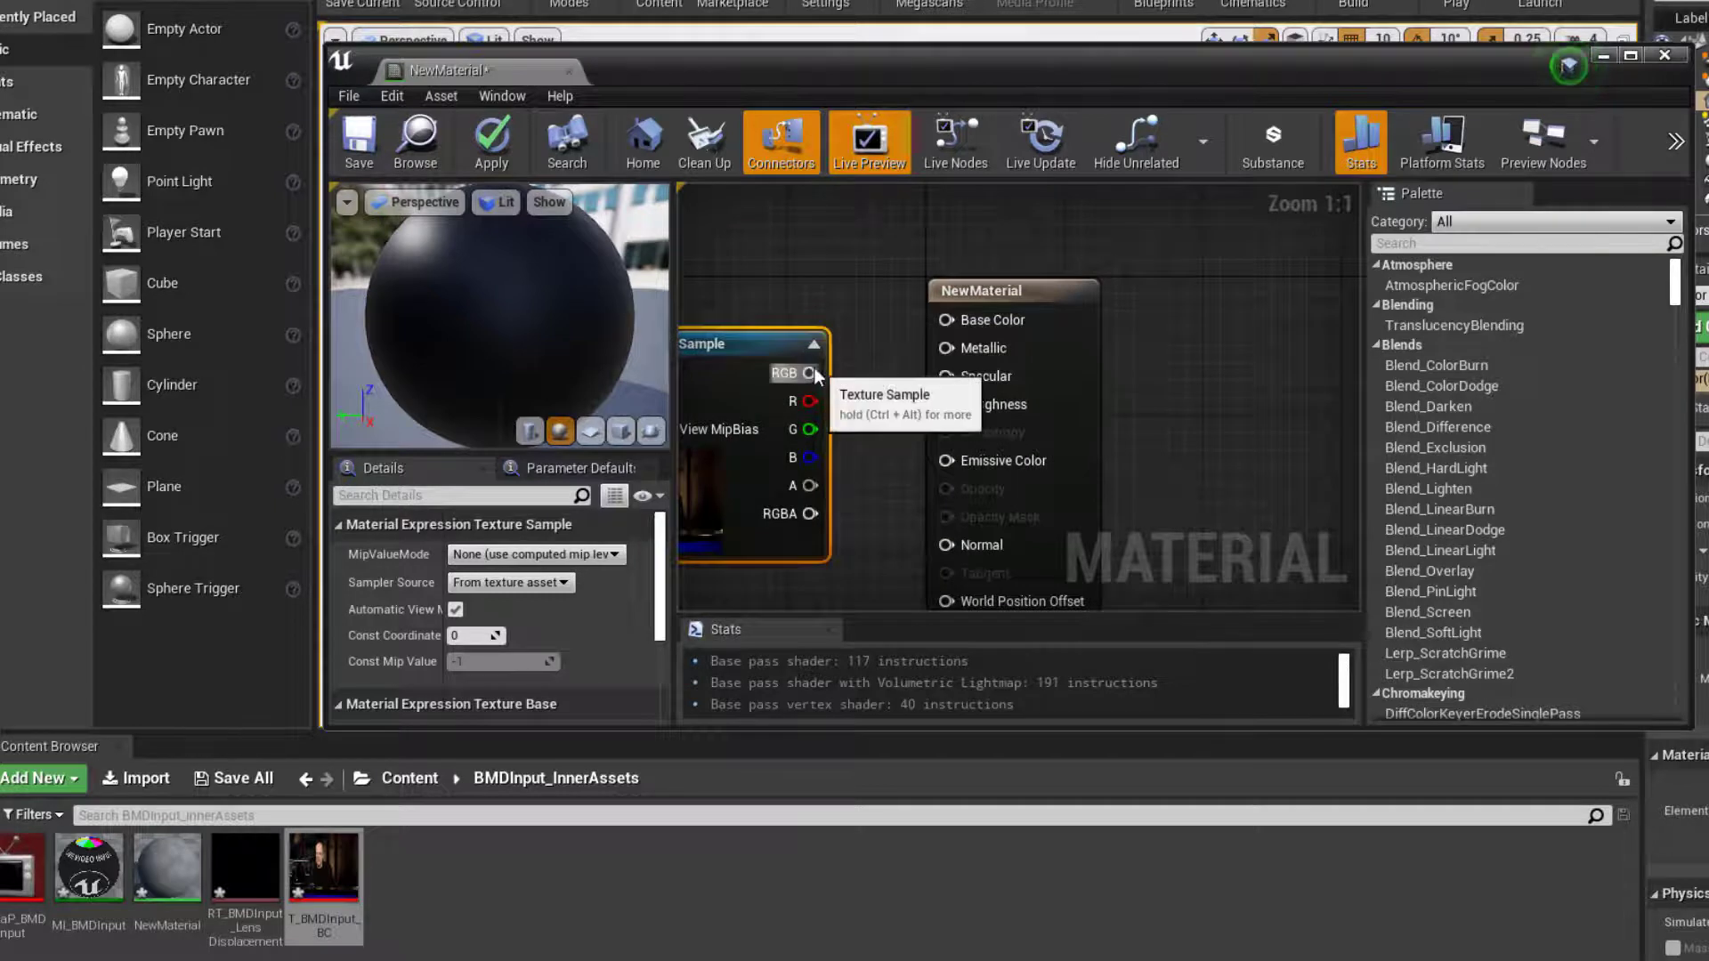
pyautogui.moveTo(810, 373); pyautogui.dragTo(945, 329)
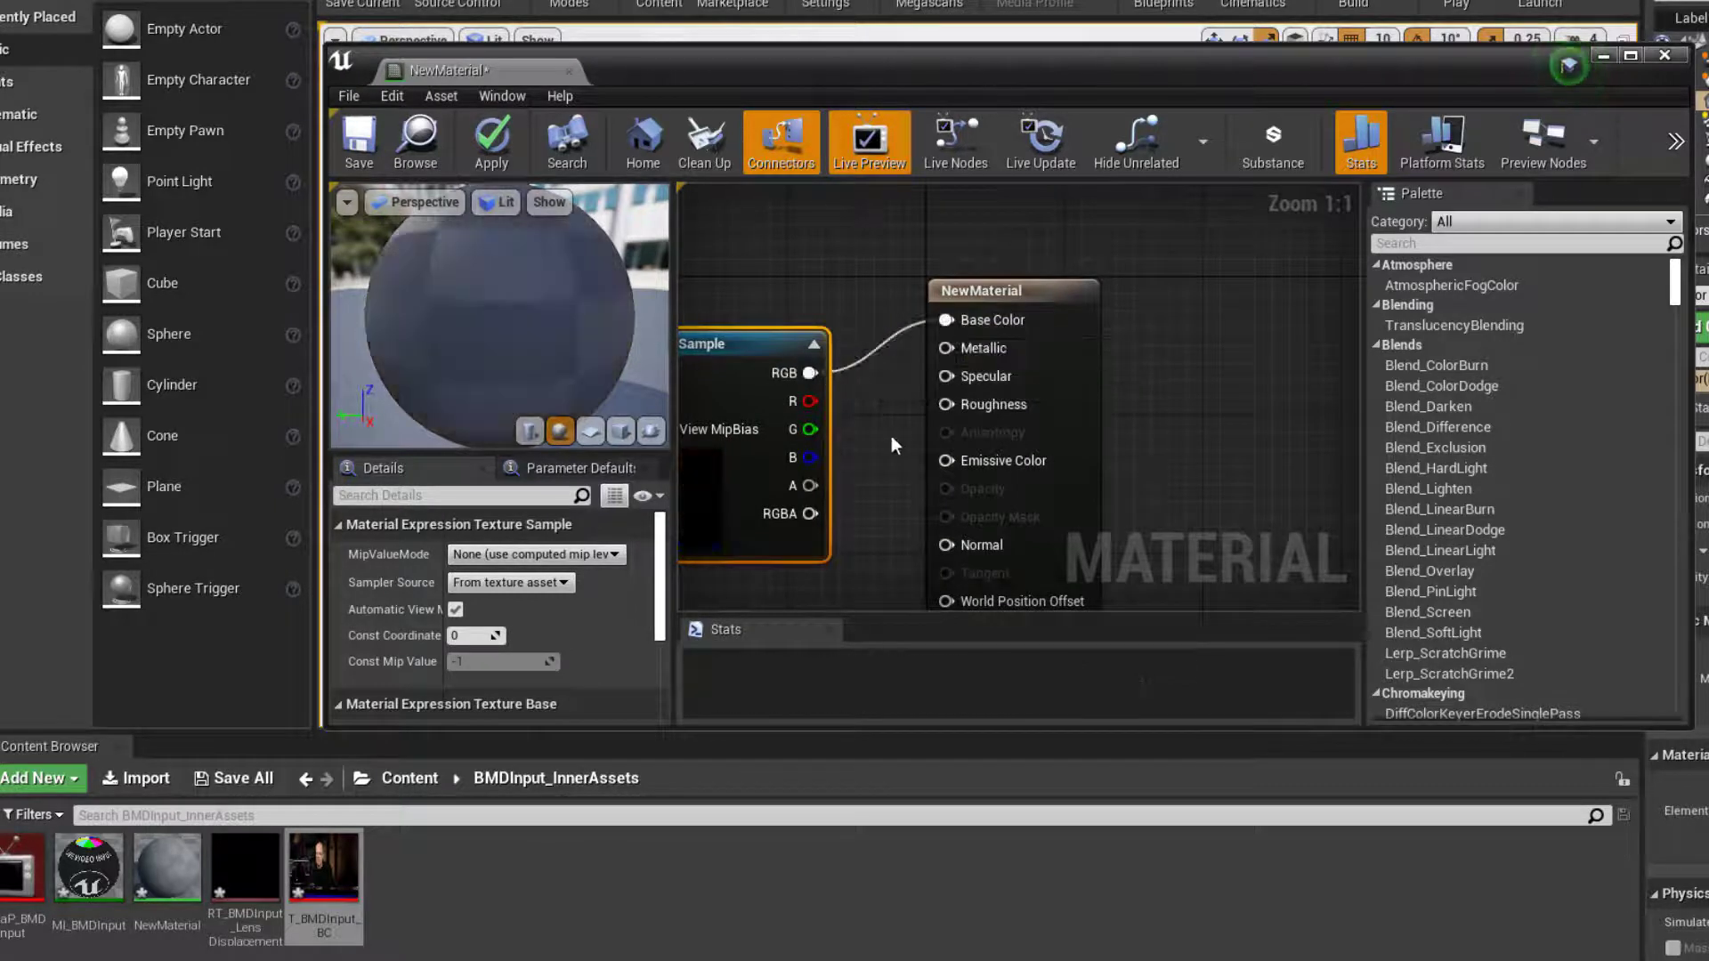
pyautogui.moveTo(810, 373); pyautogui.dragTo(946, 462)
pyautogui.click(361, 144)
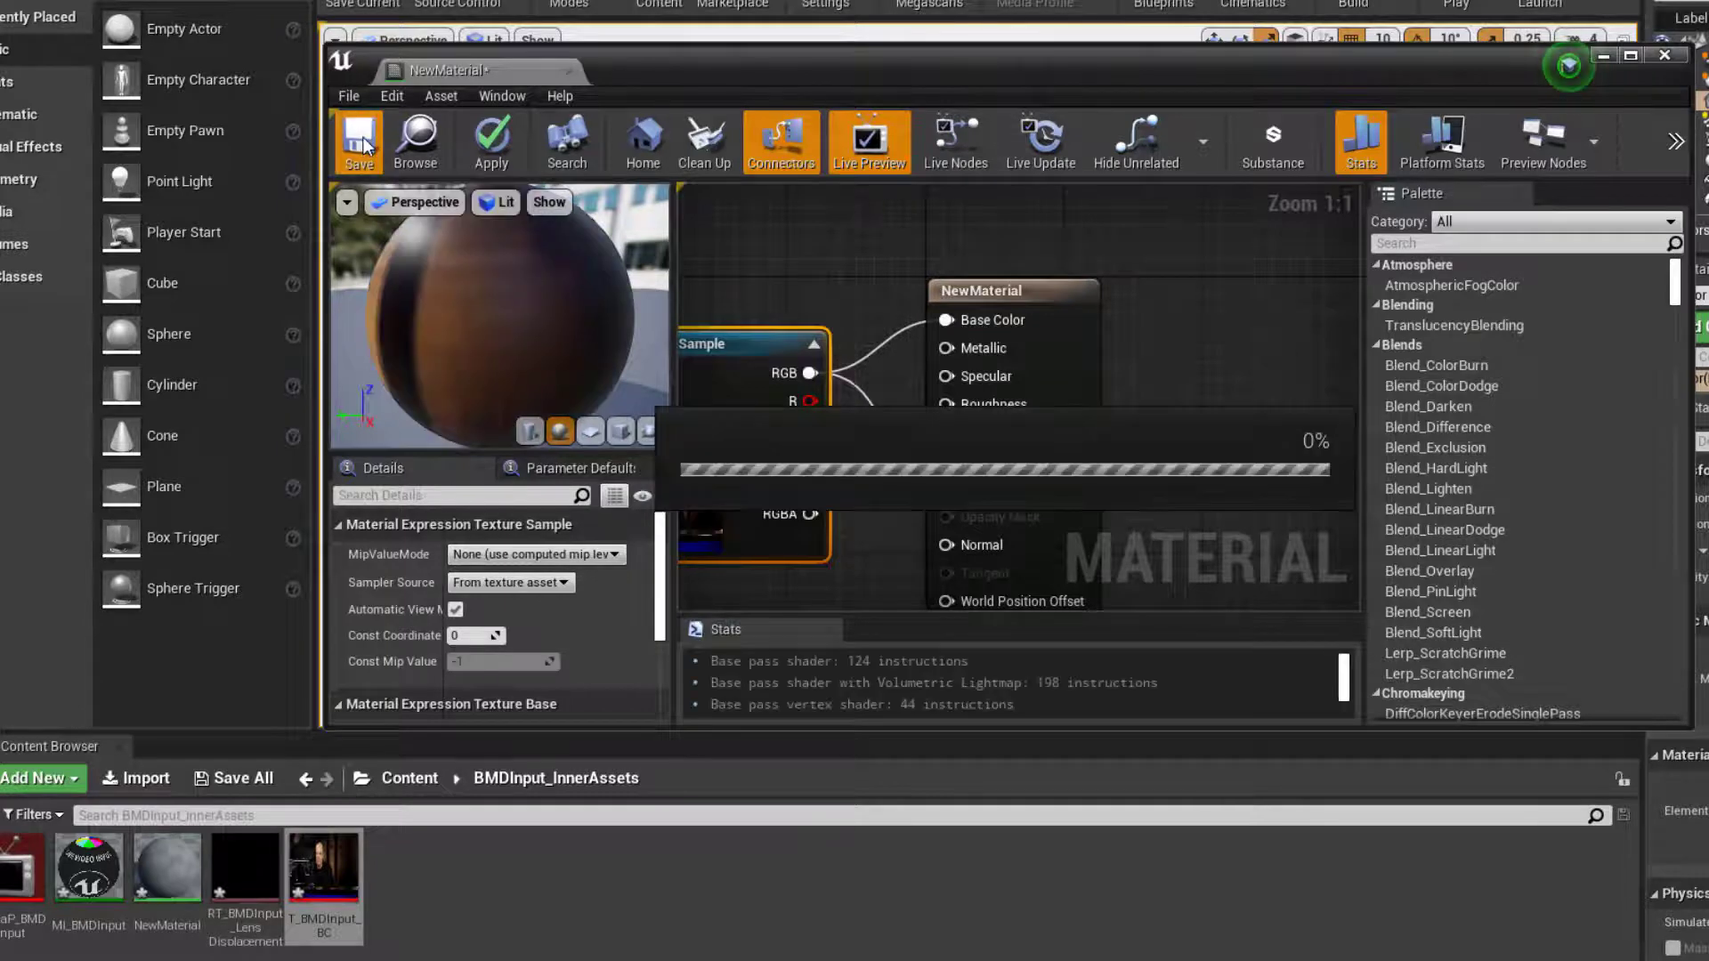
# Step: Place an enlarged Sphere above the floor and apply NewMaterial to it
pyautogui.click(1665, 55)
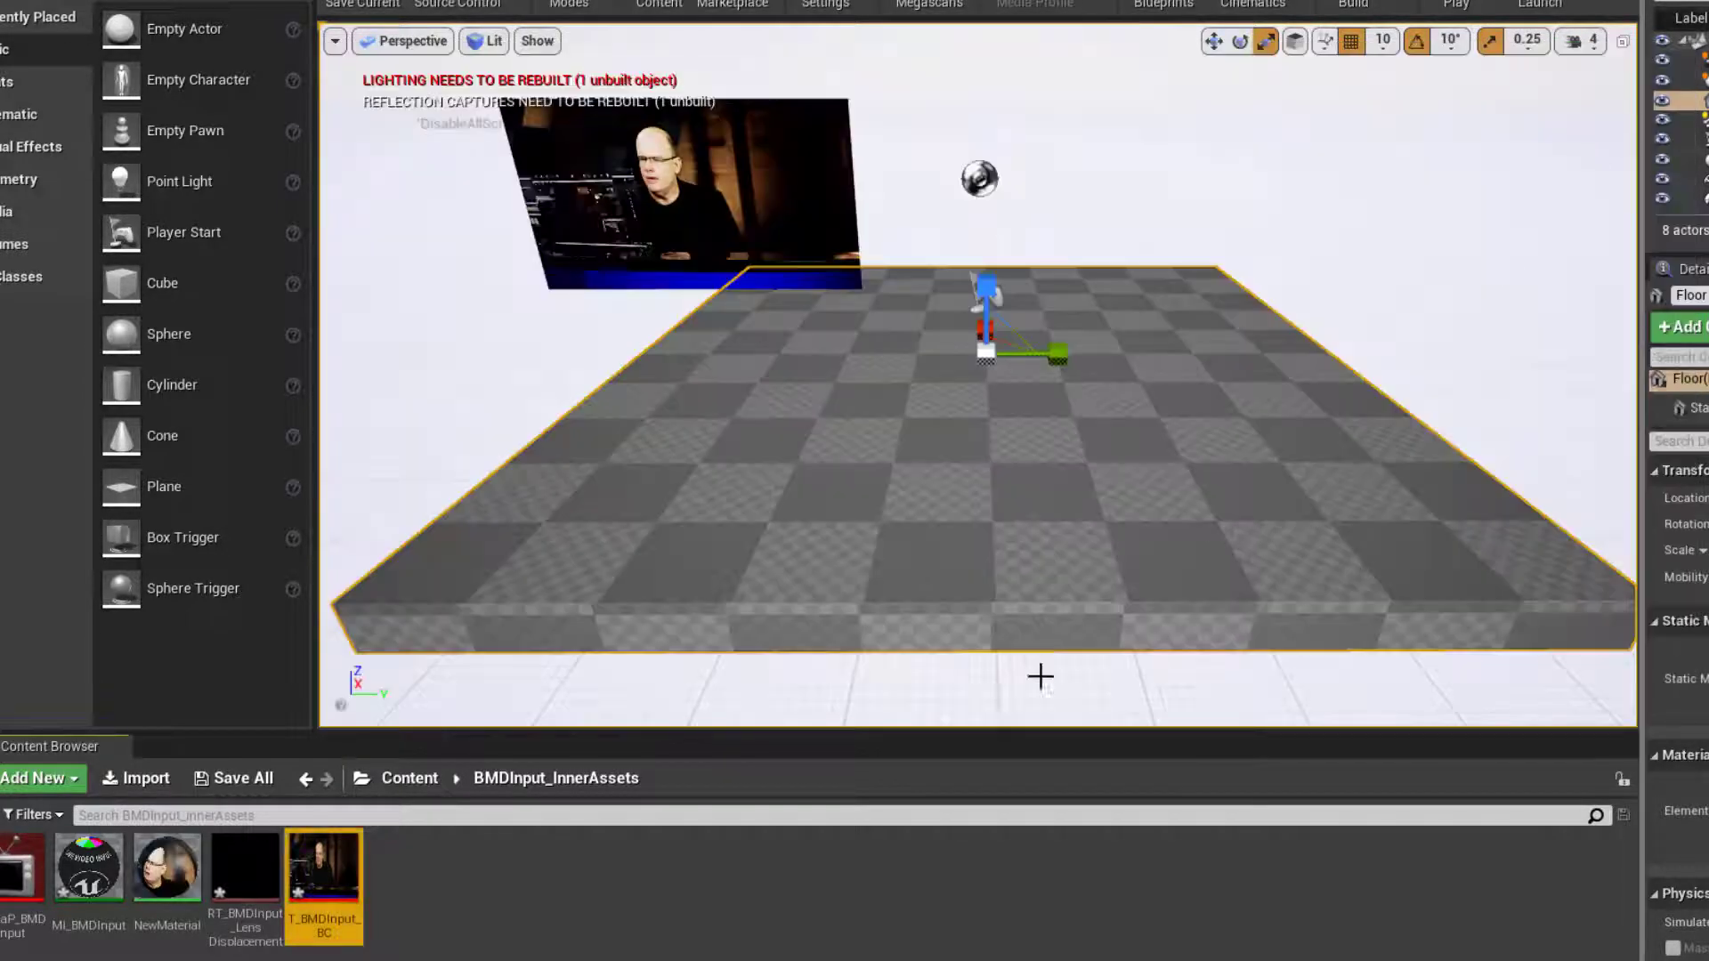
pyautogui.click(181, 866)
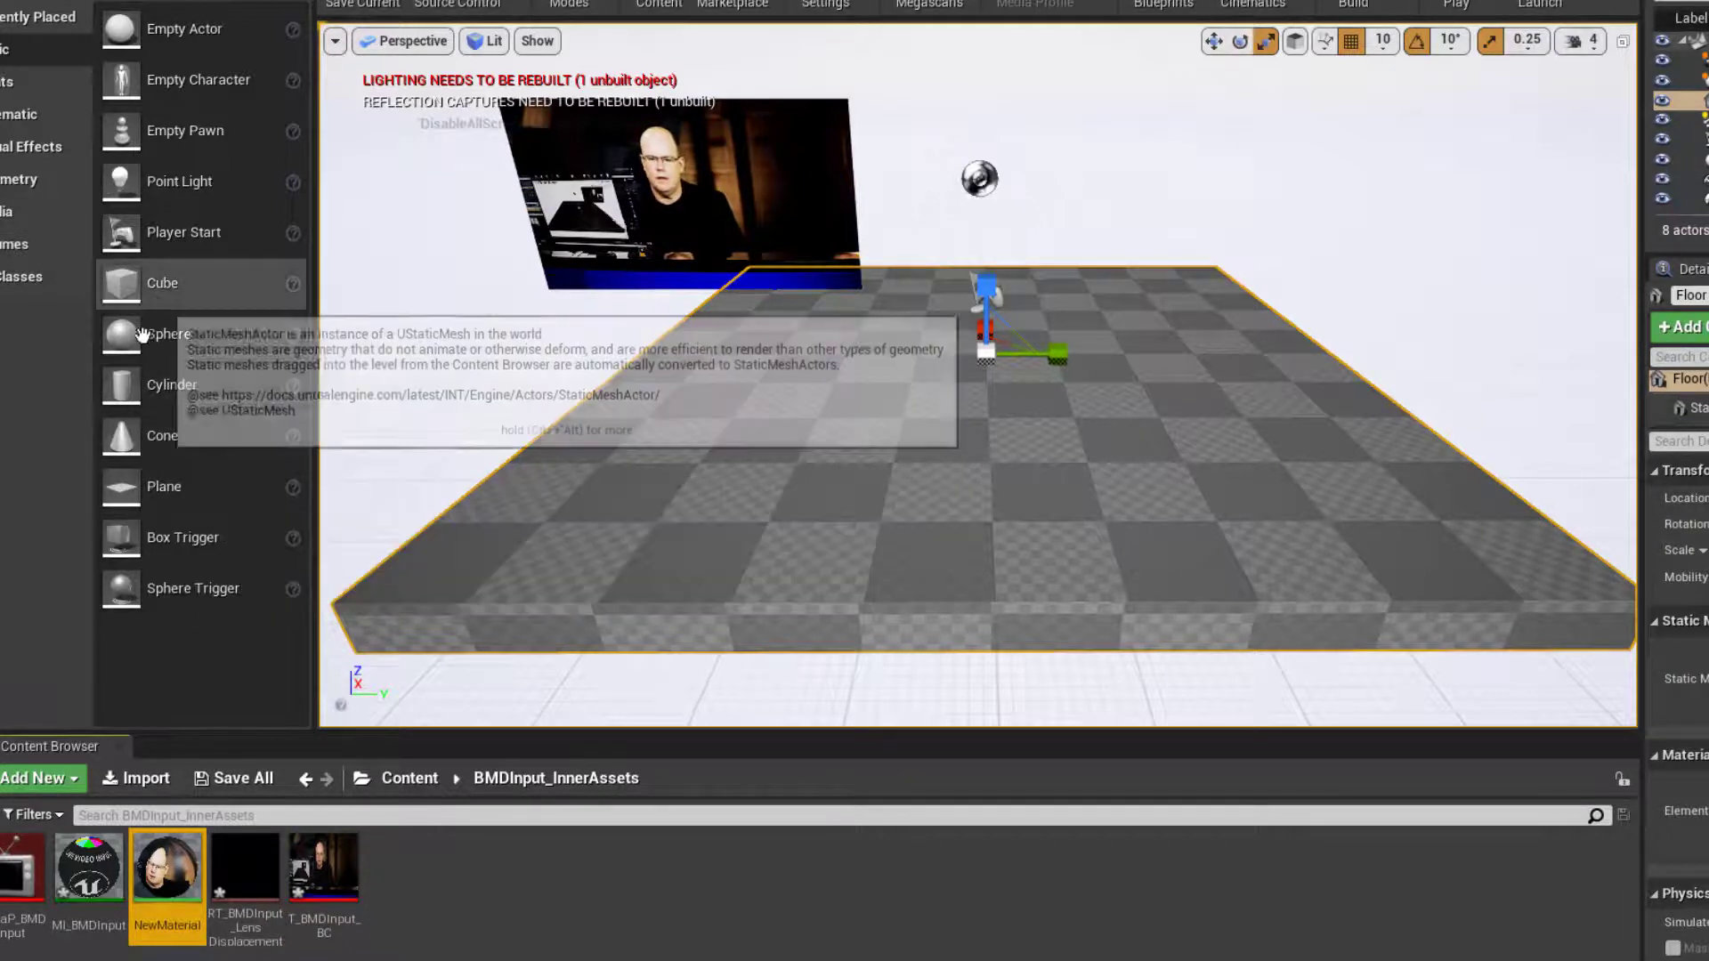
pyautogui.moveTo(169, 334); pyautogui.dragTo(1121, 107)
pyautogui.press('w')
pyautogui.press('r')
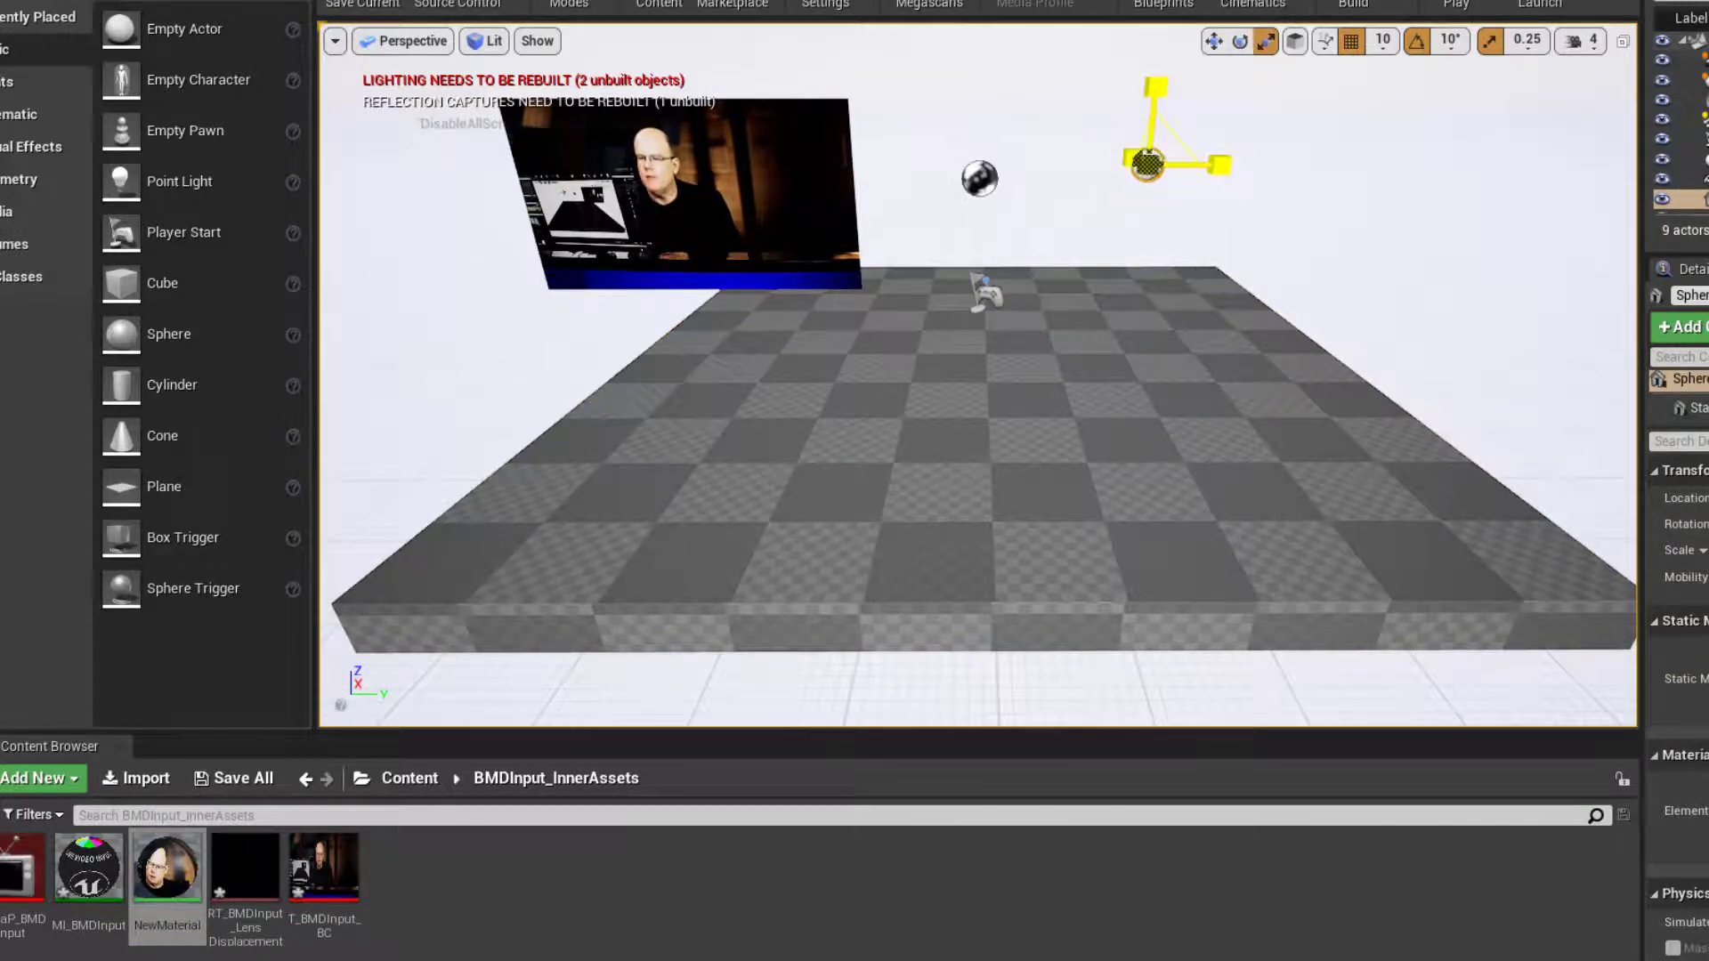
pyautogui.moveTo(1148, 164); pyautogui.dragTo(1198, 141)
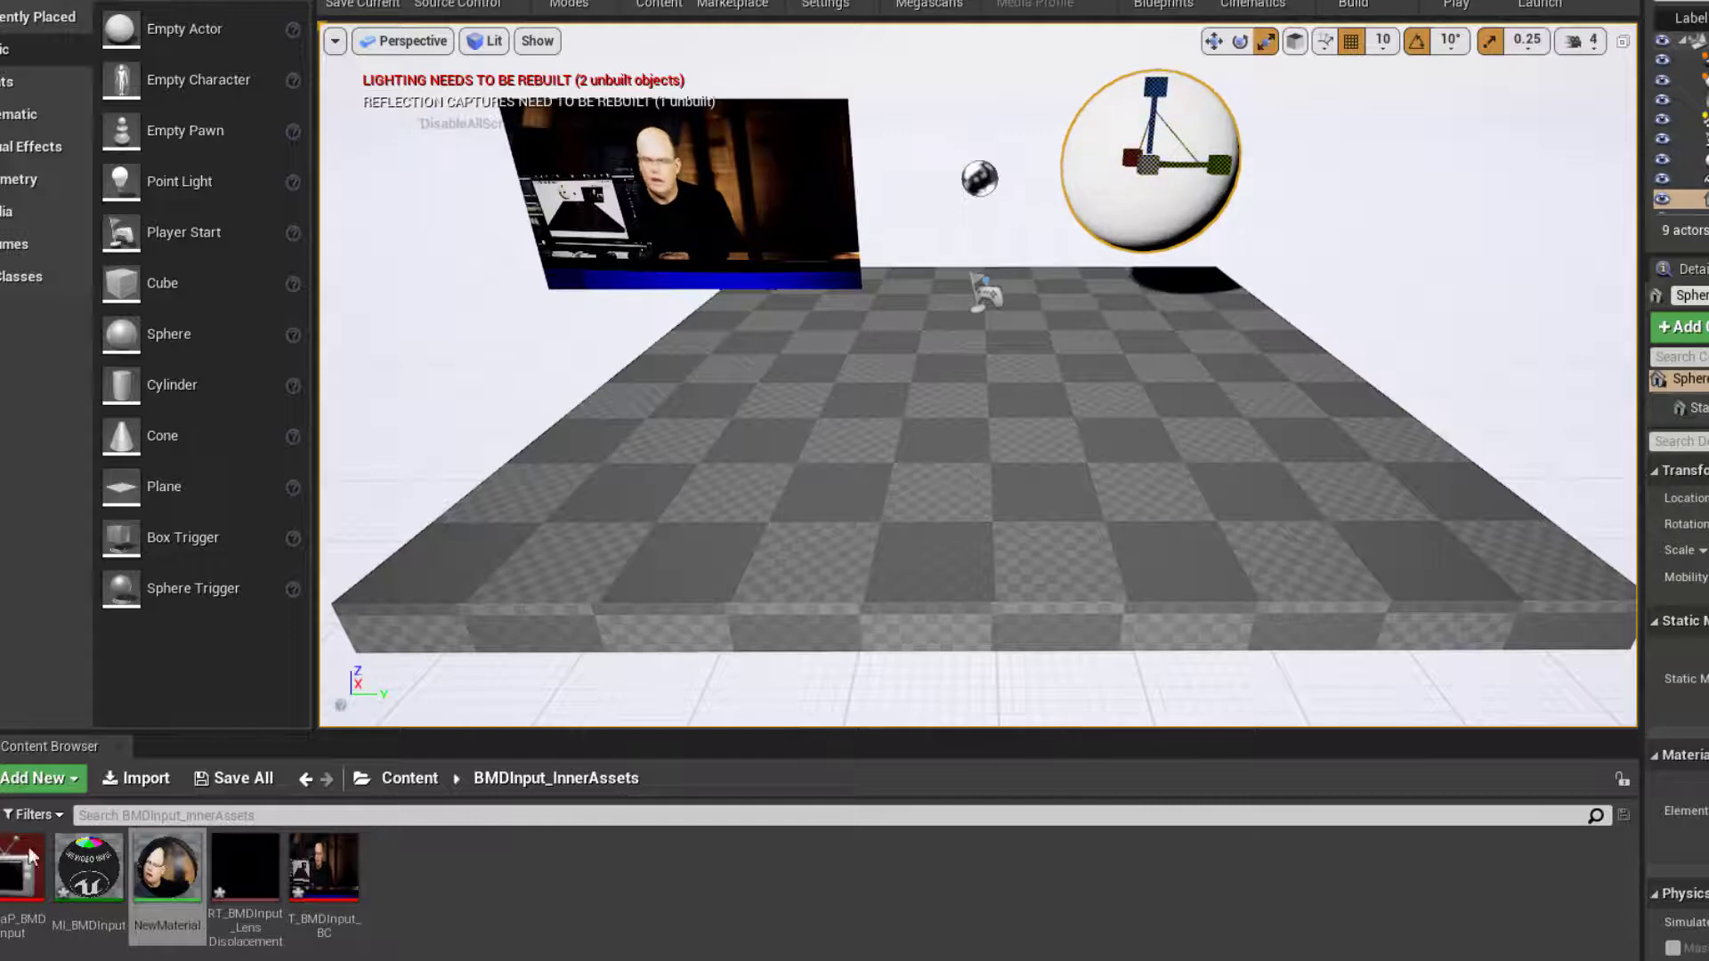
pyautogui.moveTo(167, 868); pyautogui.dragTo(1144, 125)
pyautogui.moveTo(1272, 448); pyautogui.dragTo(1055, 494, button='right')
# Step: Delete the enlarged video plane and drag BMDInput from Content back into the level
pyautogui.click(748, 187)
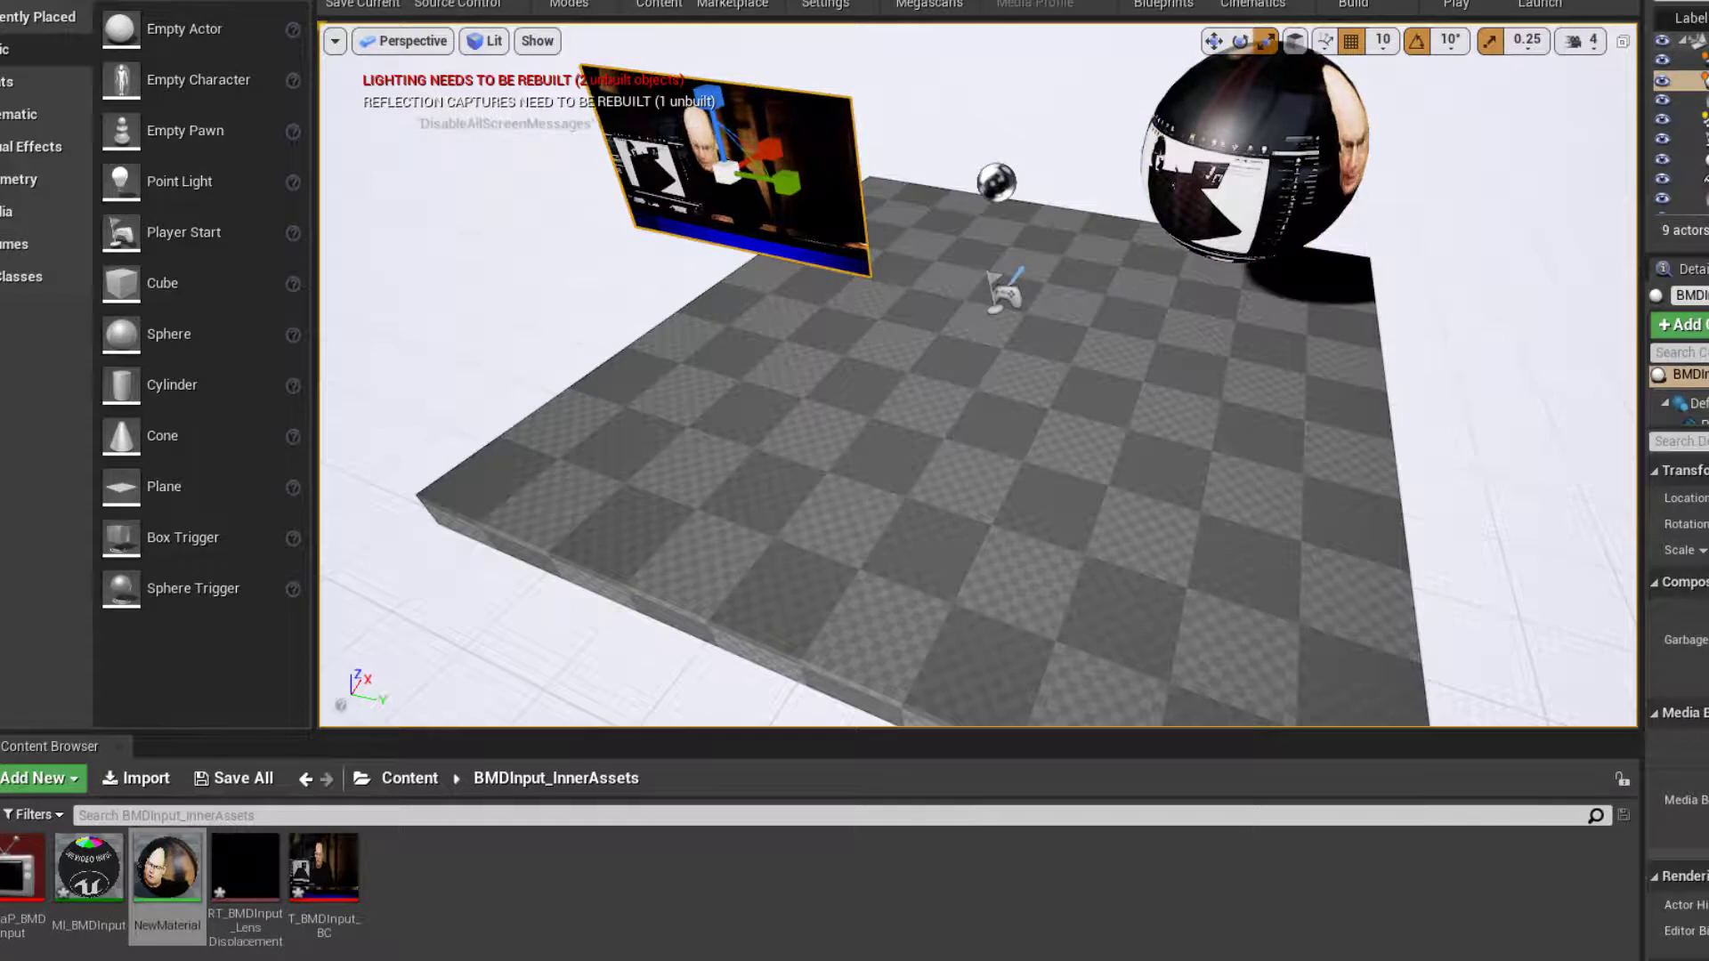
pyautogui.press('Delete')
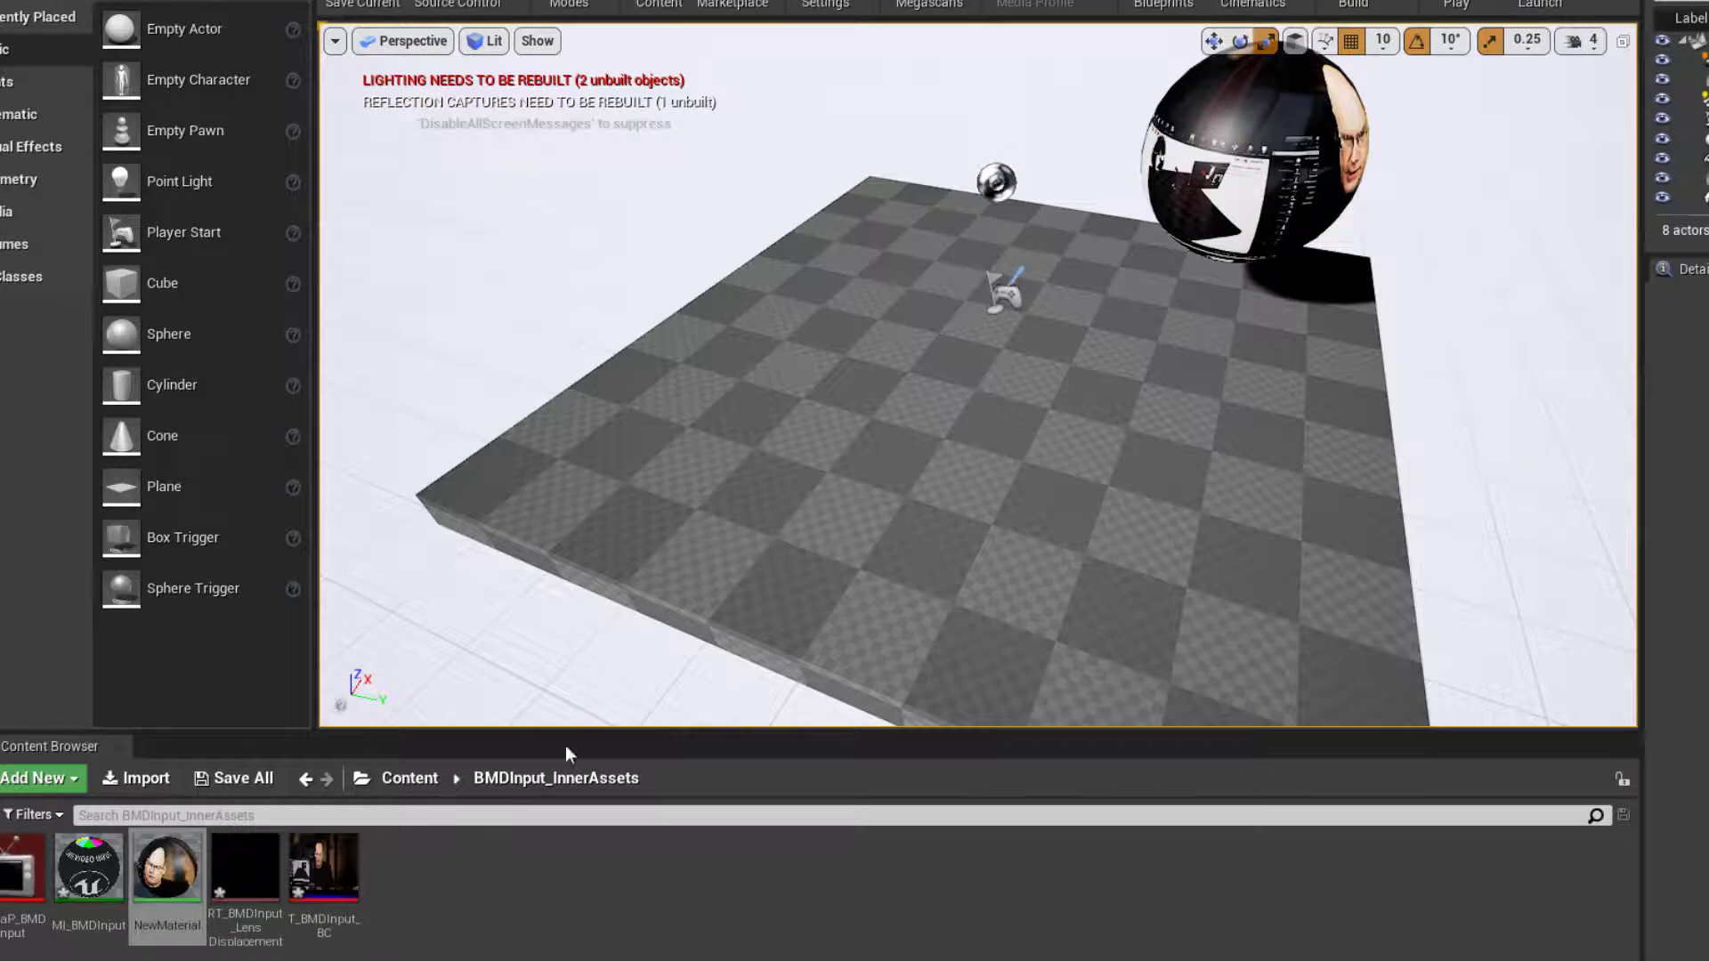
pyautogui.click(410, 778)
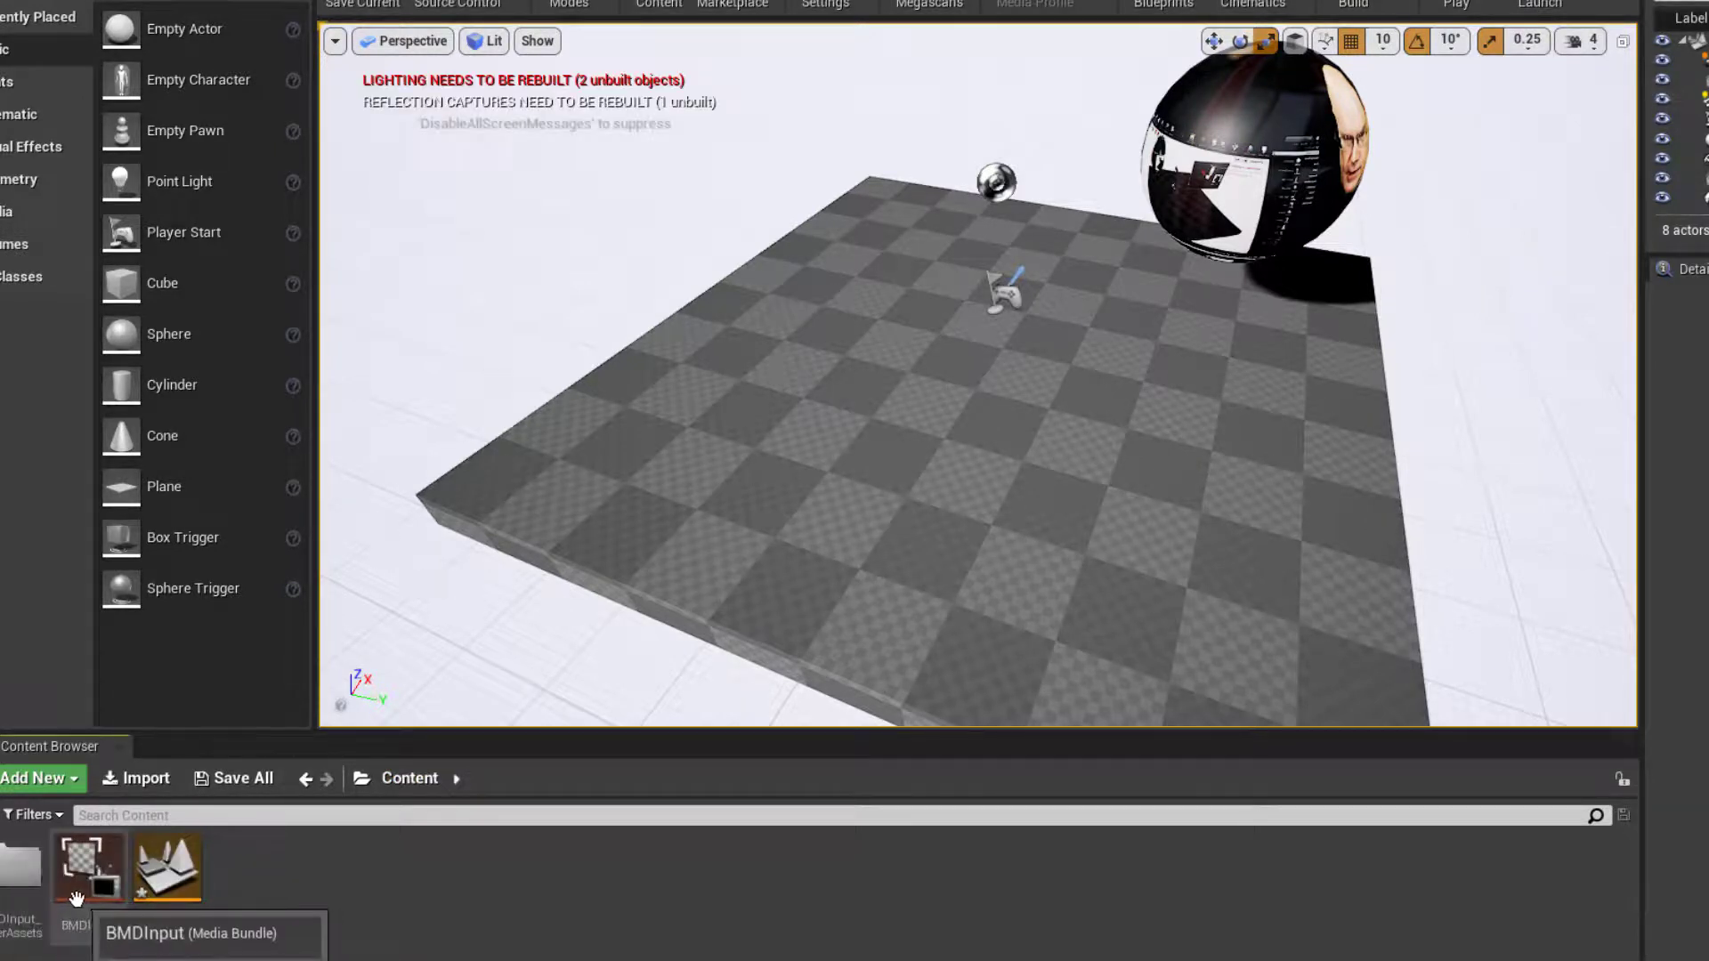
pyautogui.moveTo(77, 901); pyautogui.dragTo(730, 192)
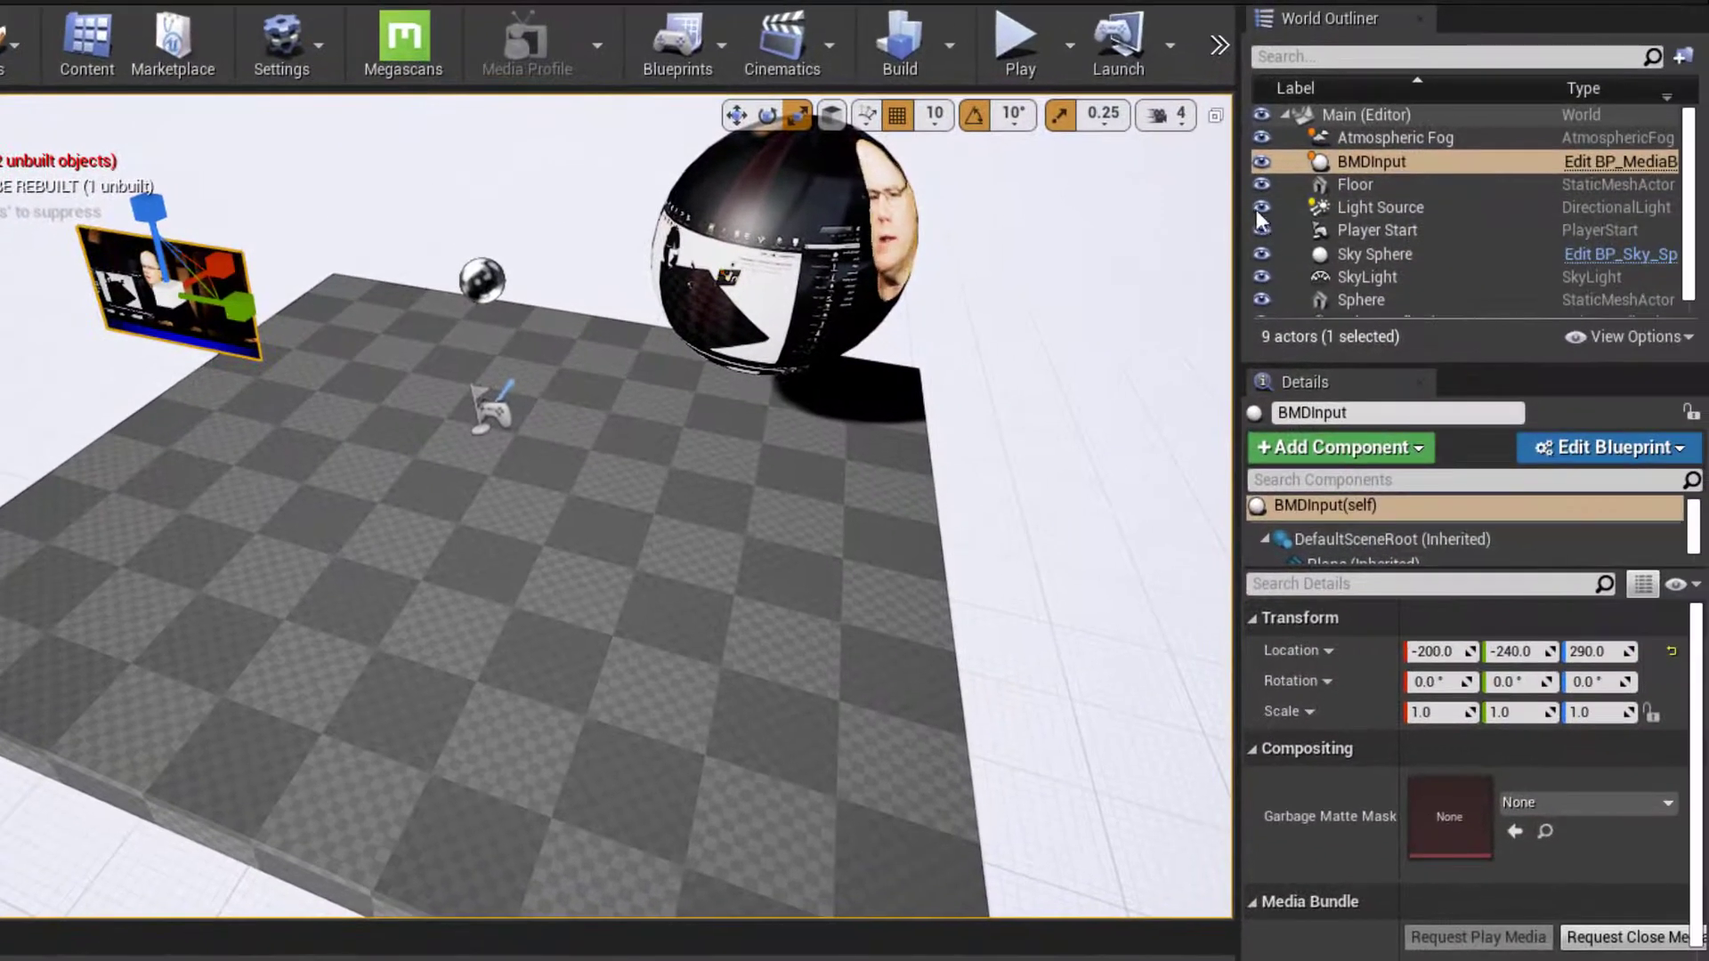
# Step: Hide the BMDInput plane from the World Outliner and move the view toward the sphere
pyautogui.rightClick(1359, 162)
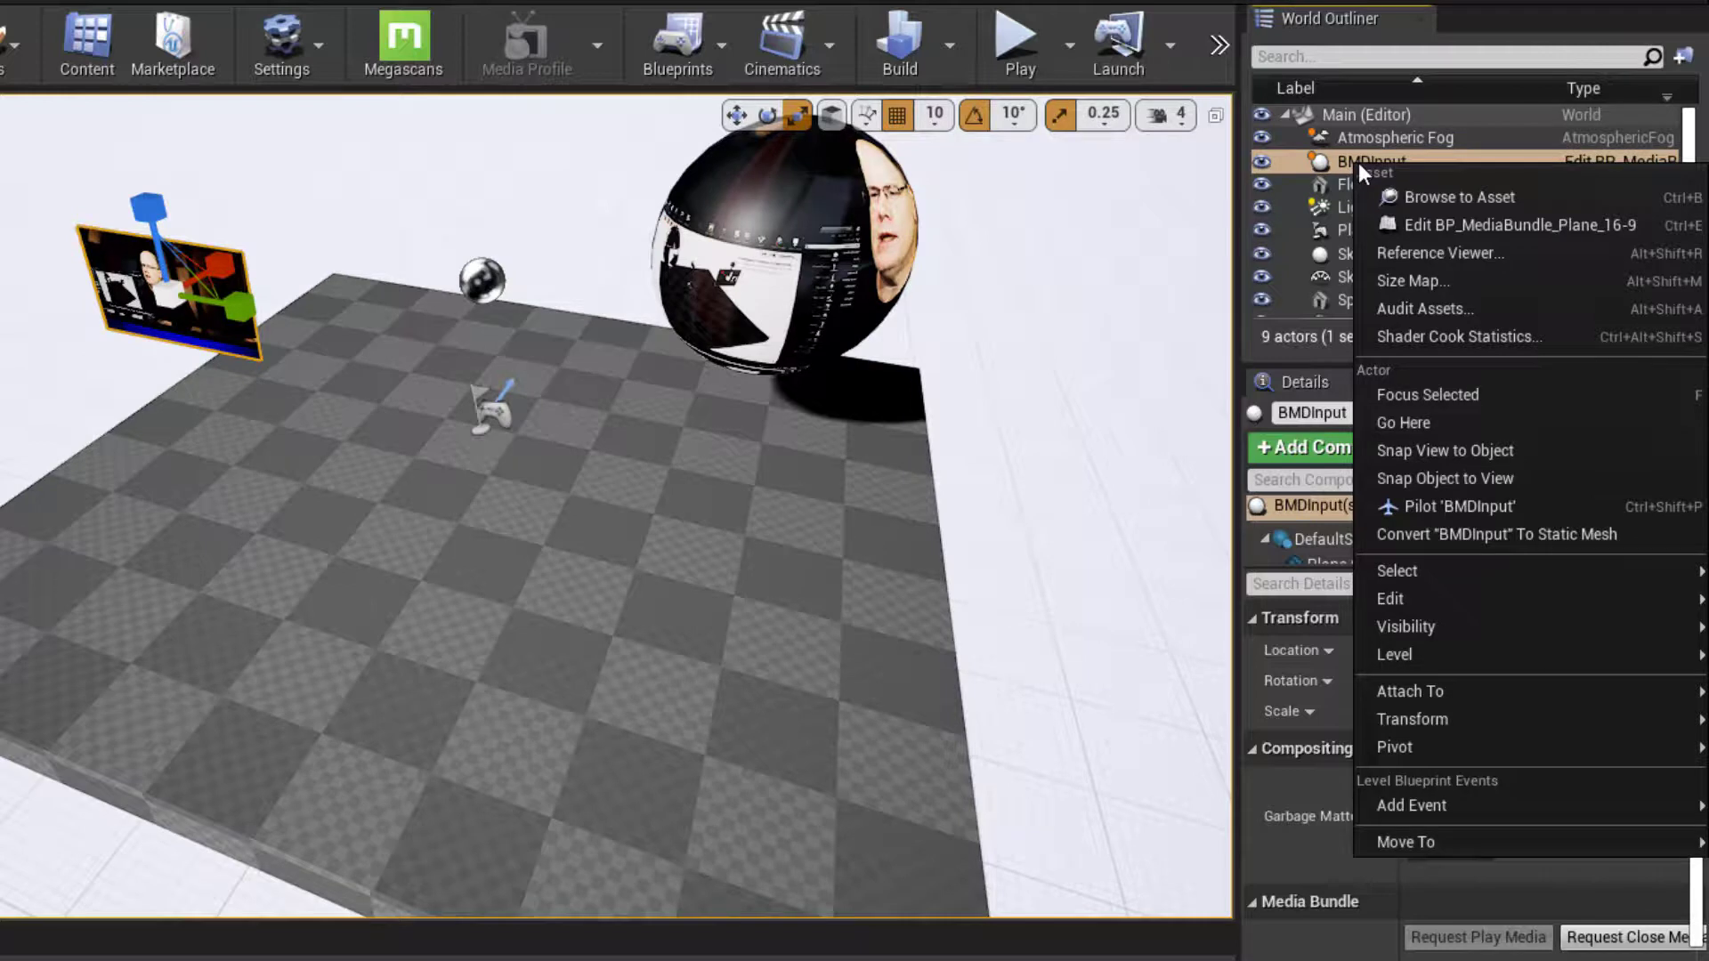
pyautogui.moveTo(1505, 627)
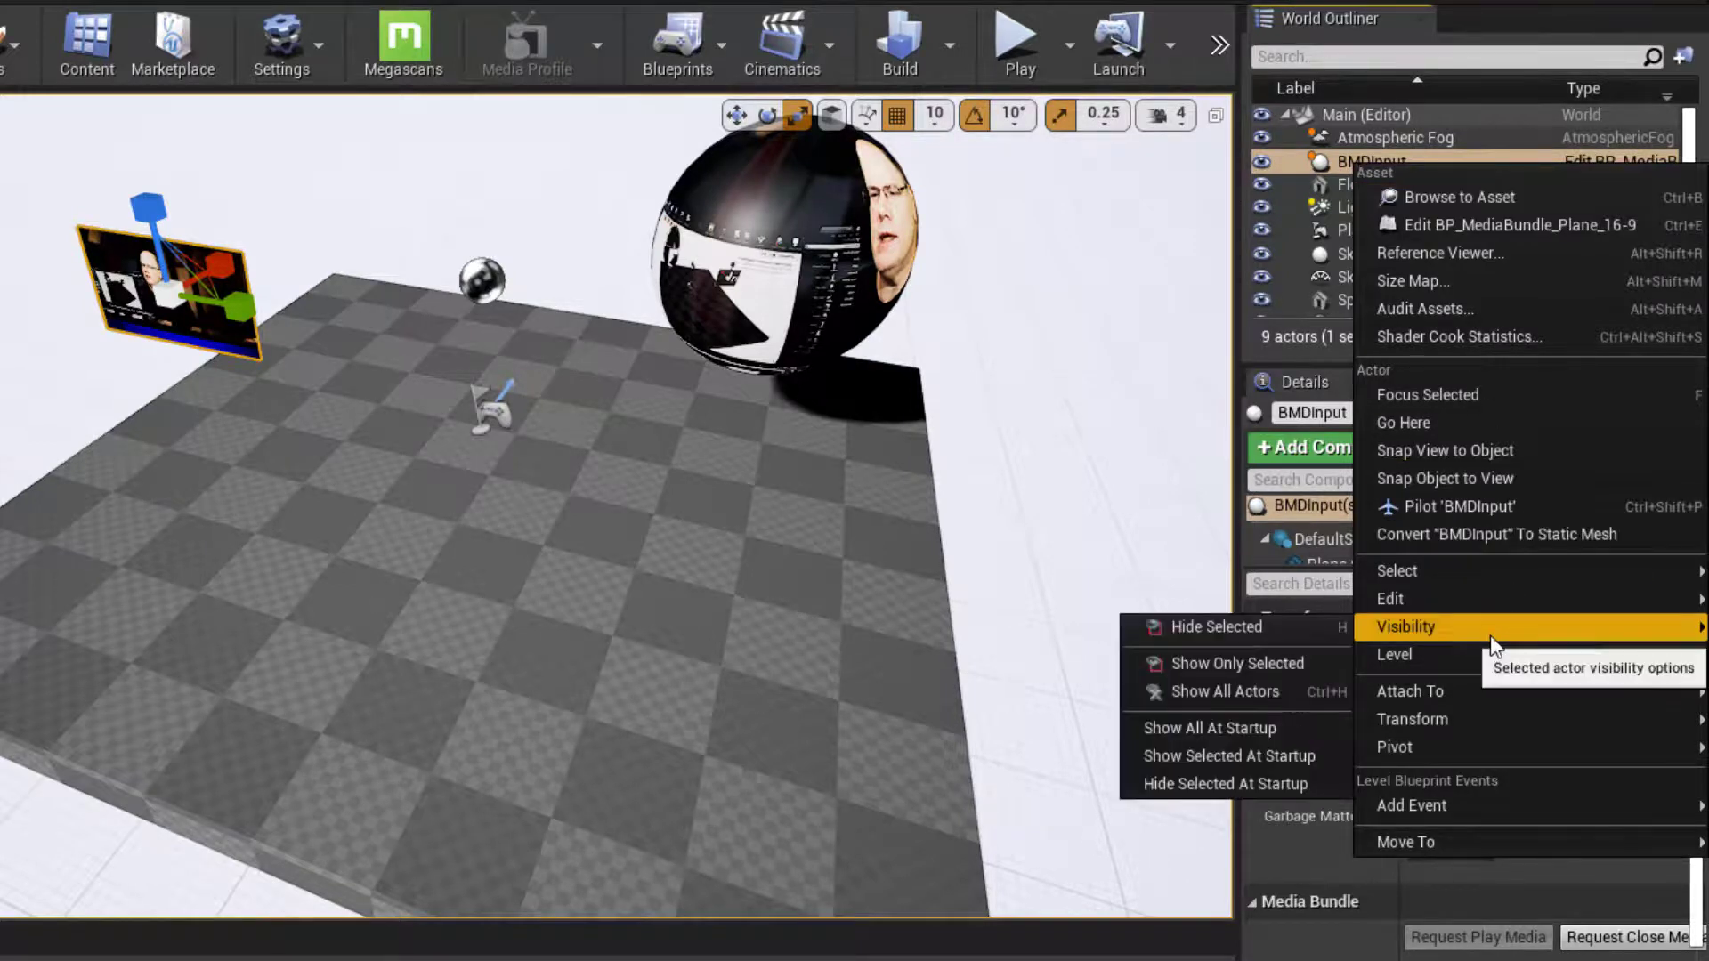
pyautogui.click(1279, 628)
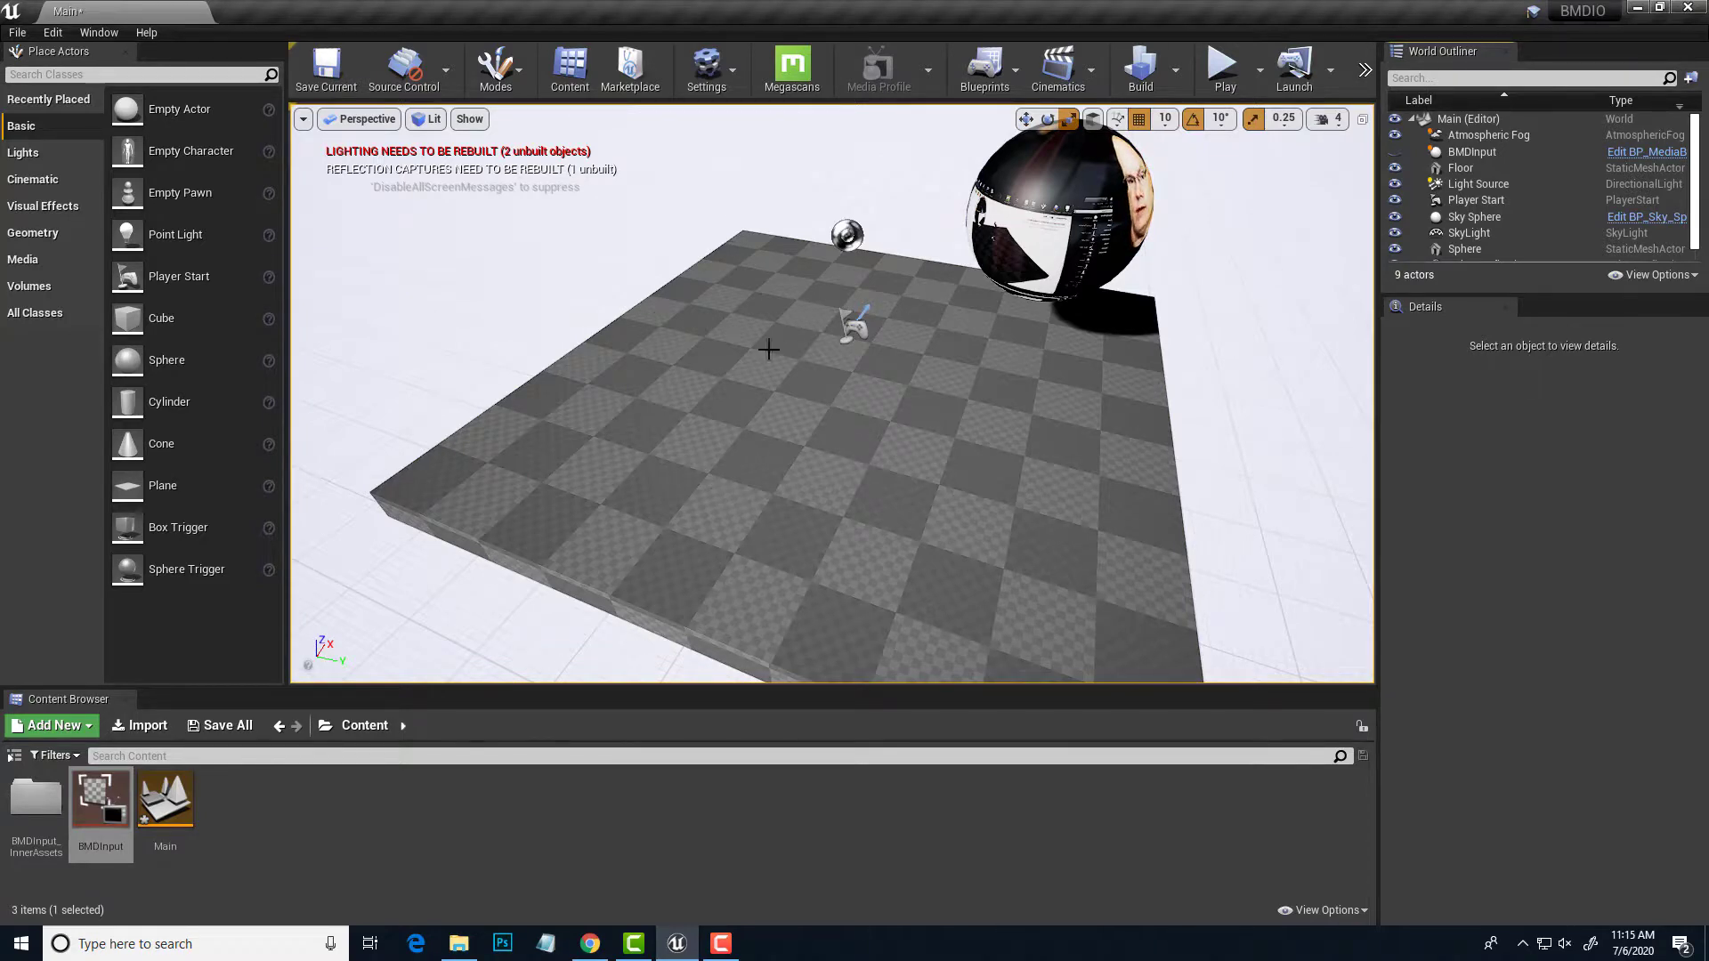
pyautogui.moveTo(701, 409); pyautogui.dragTo(702, 409, button='right')
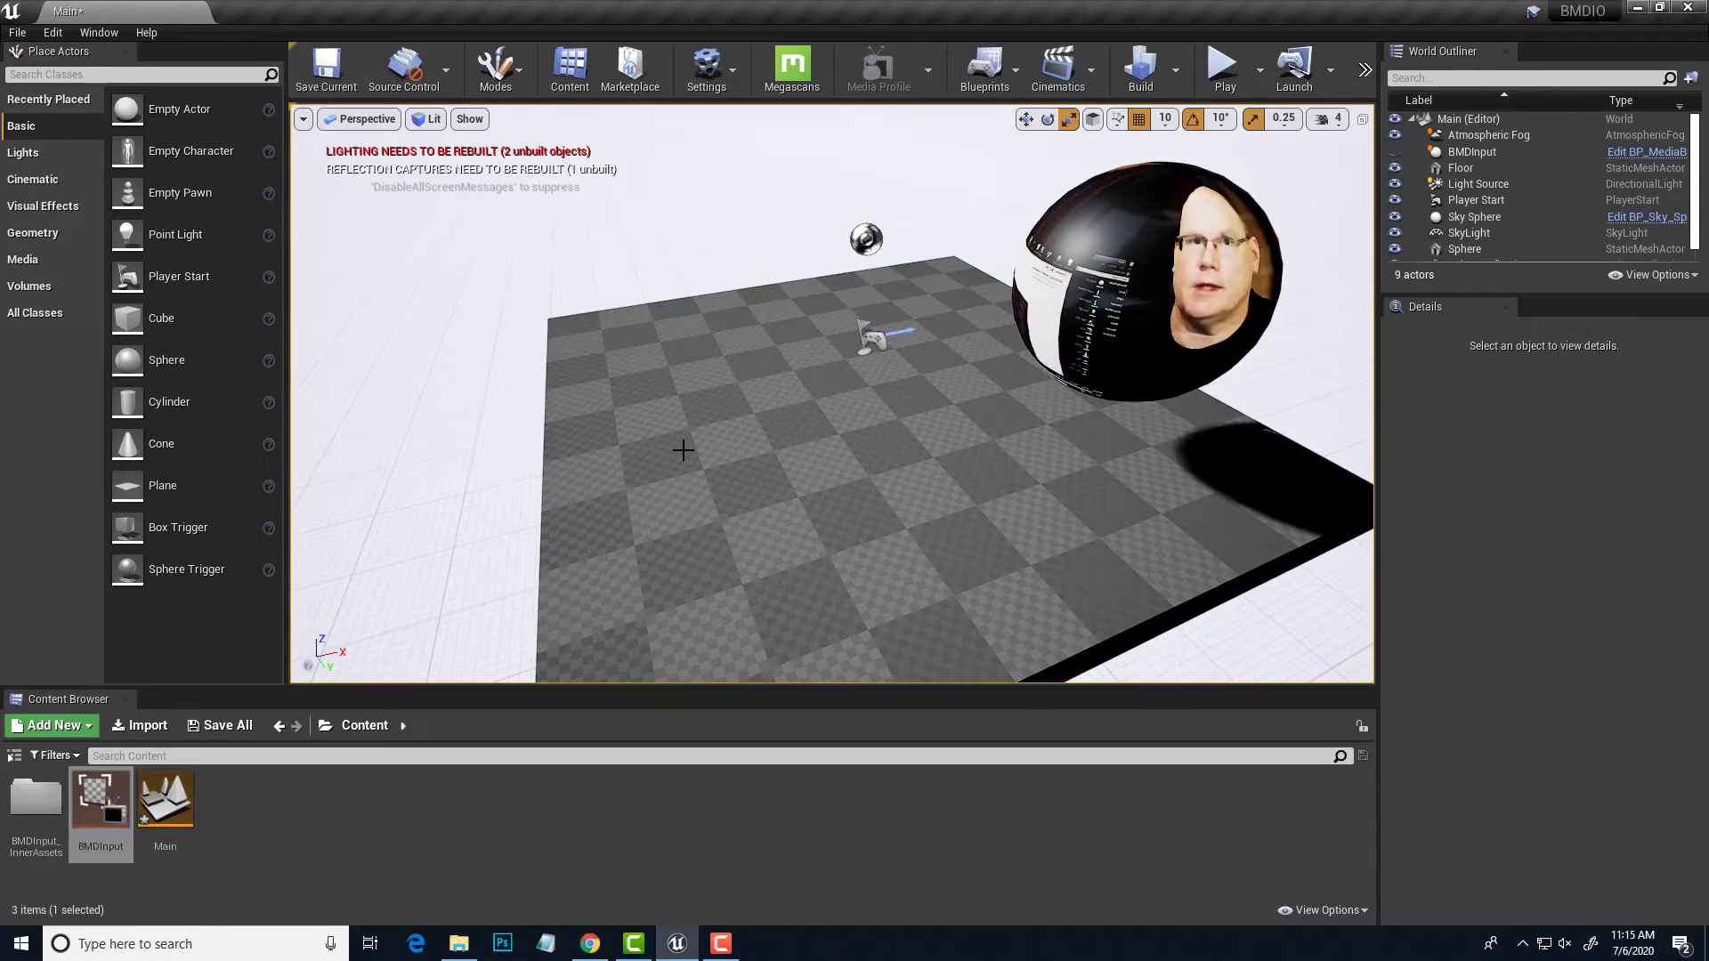